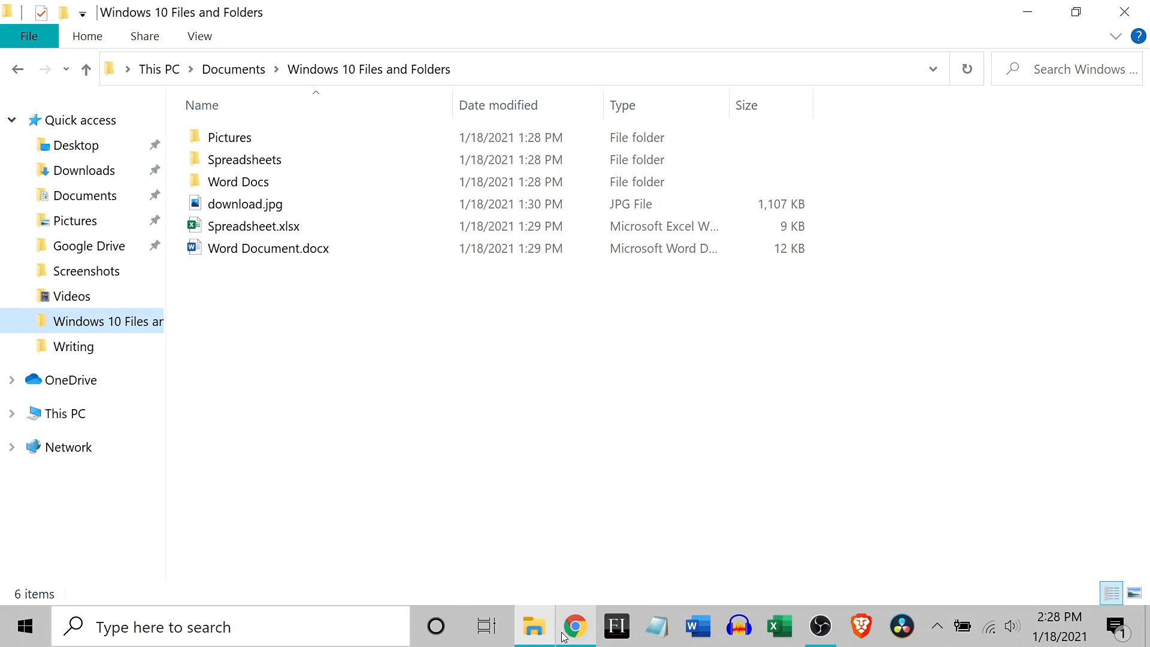
# Step: Search Windows for File Explorer with "file ex", then dismiss the search results
pyautogui.moveTo(541, 628)
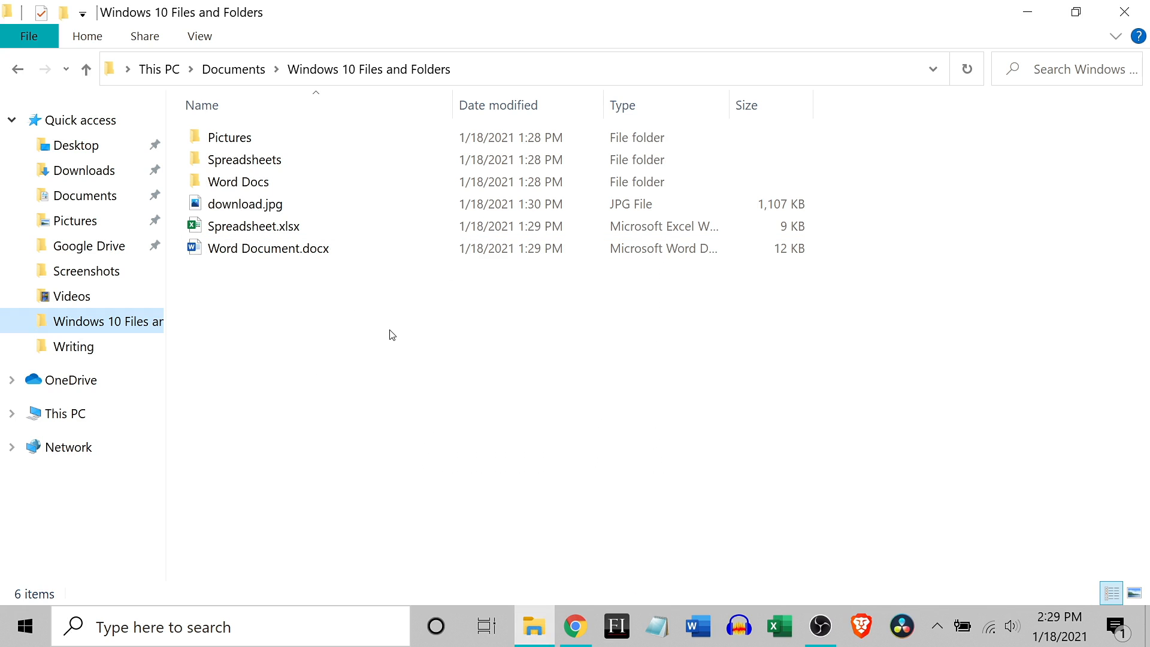
pyautogui.click(270, 632)
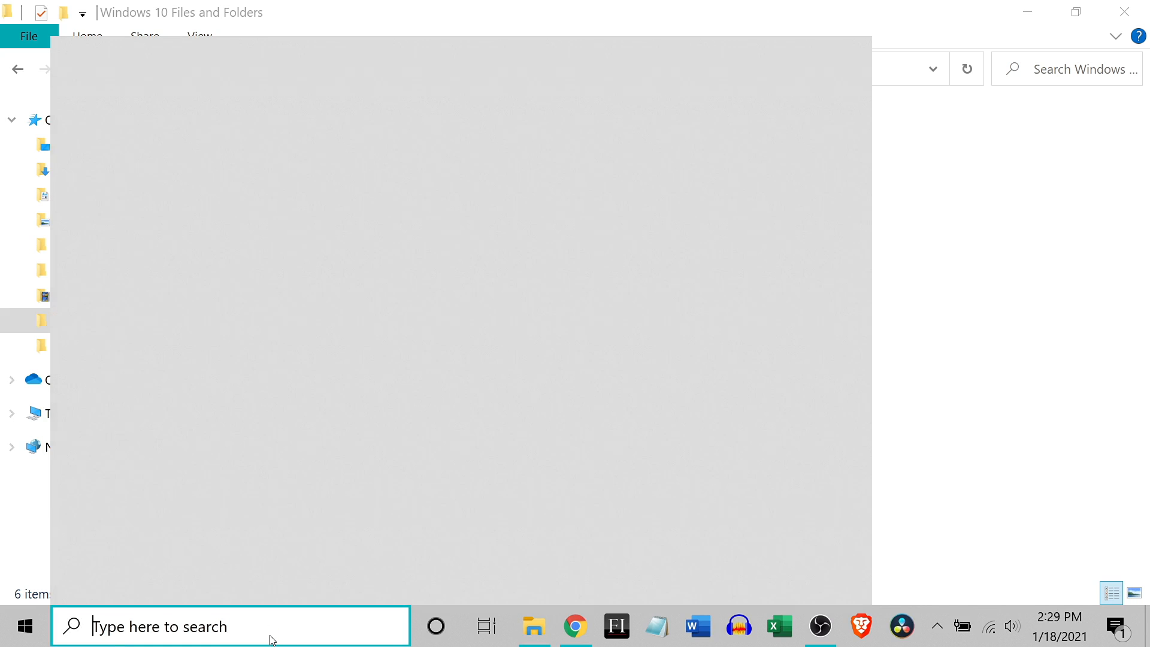
pyautogui.write('file')
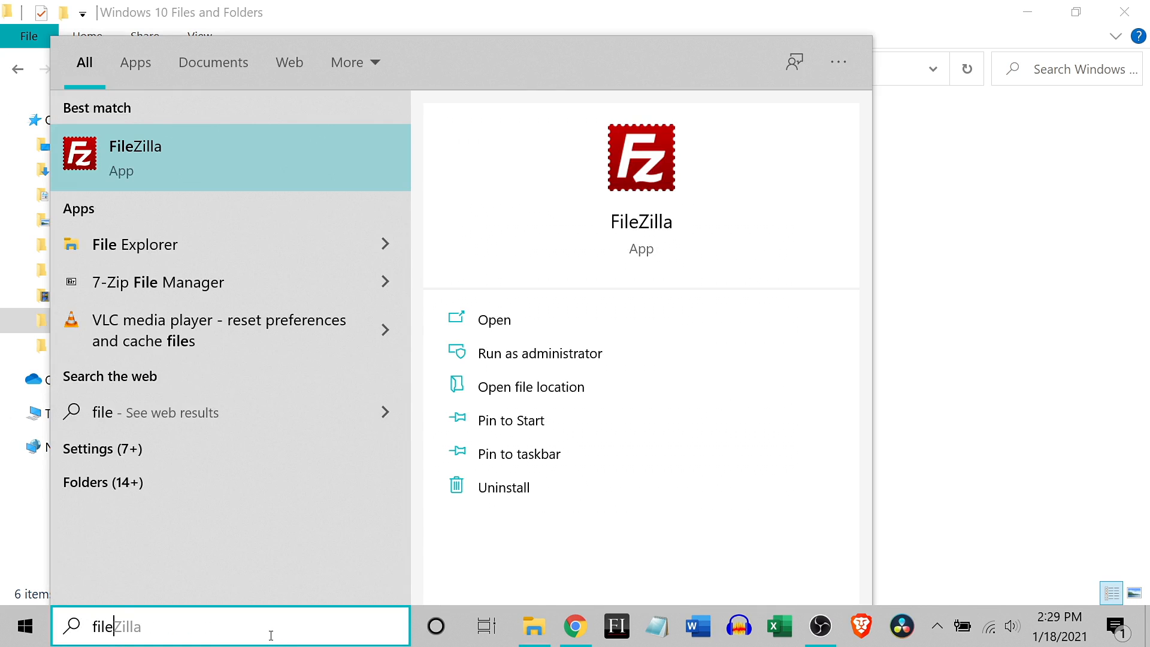
pyautogui.write(' ex')
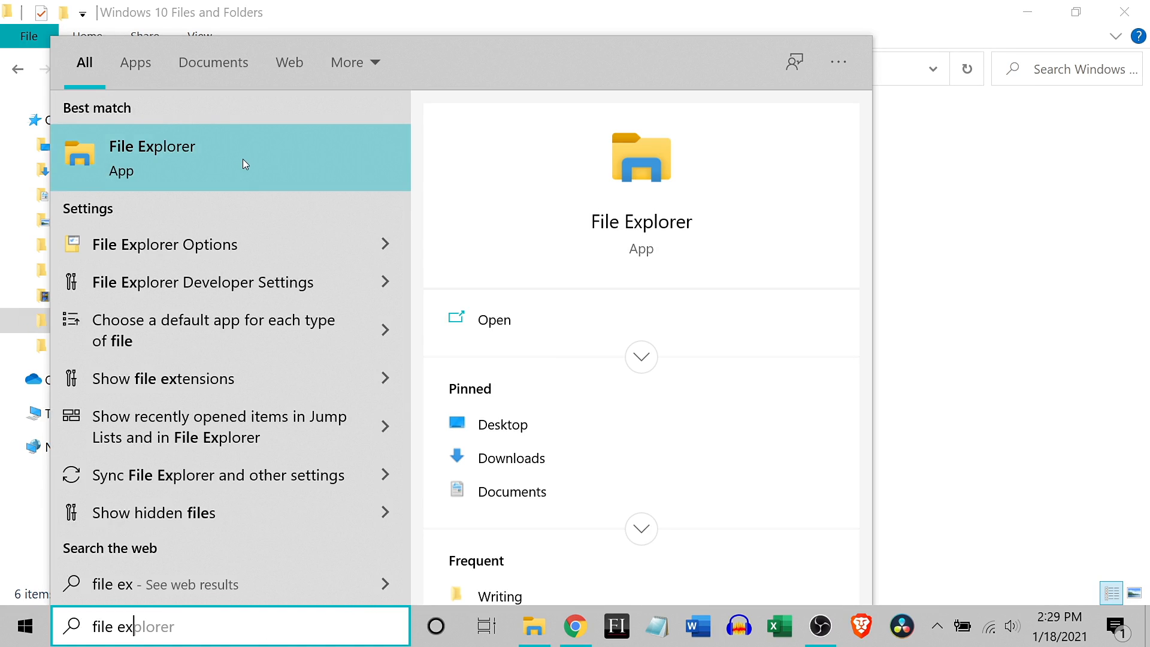
pyautogui.click(1054, 360)
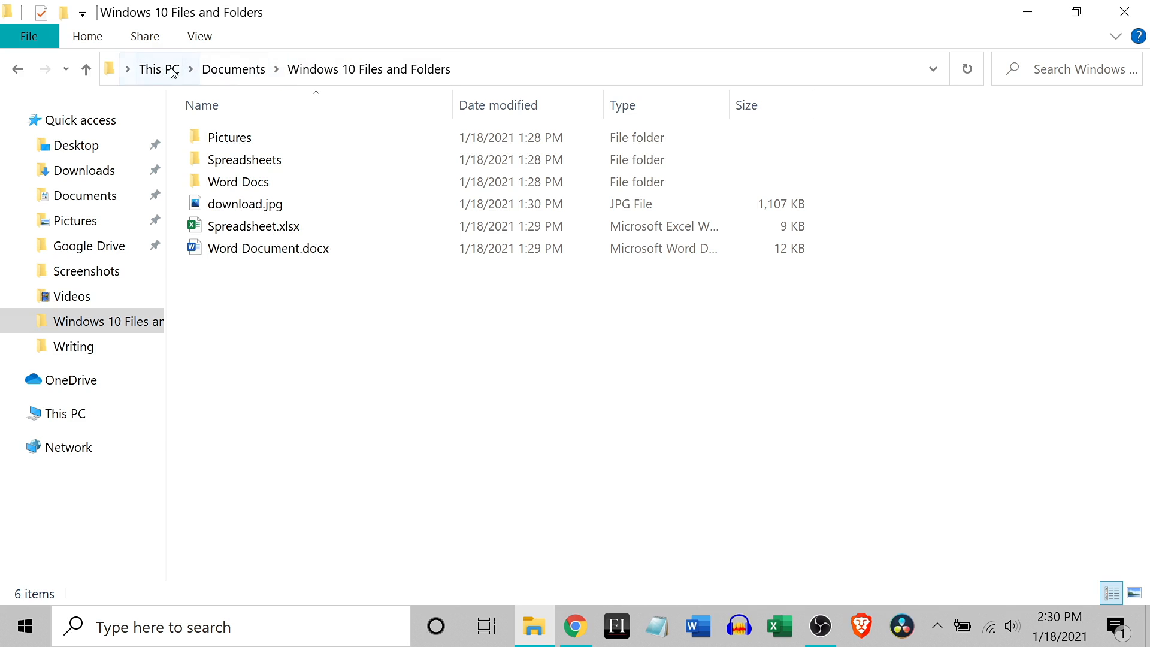
# Step: Visit the parent Documents folder and This PC through the folder path, then go back to Windows 10 Files and Folders
pyautogui.click(234, 70)
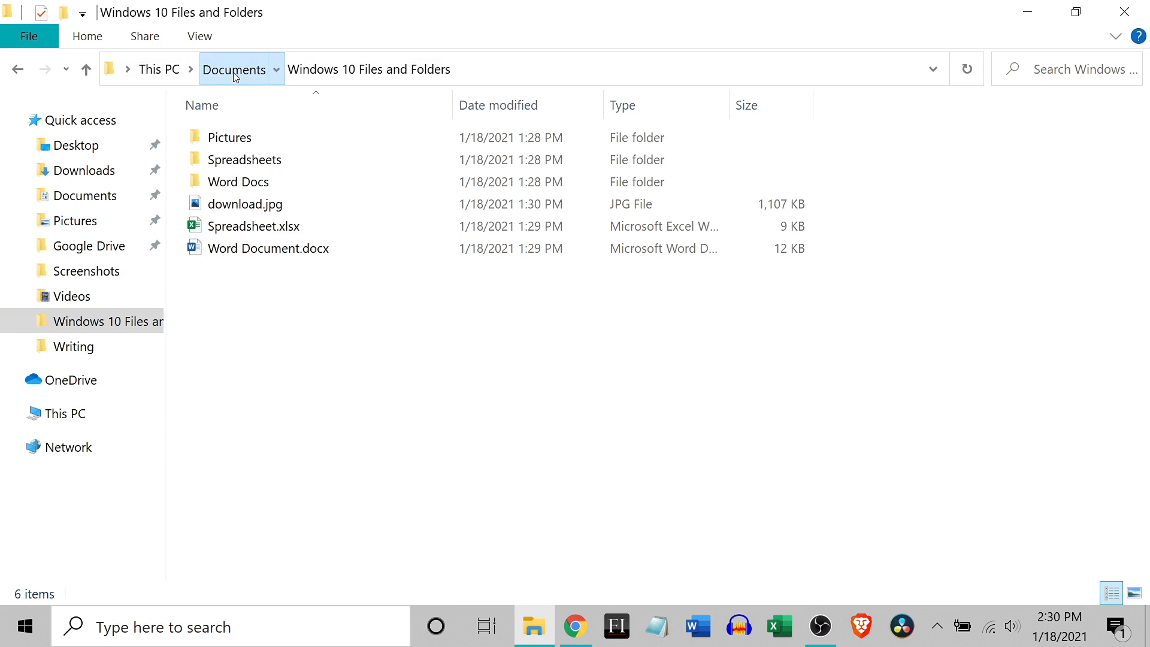
pyautogui.click(160, 70)
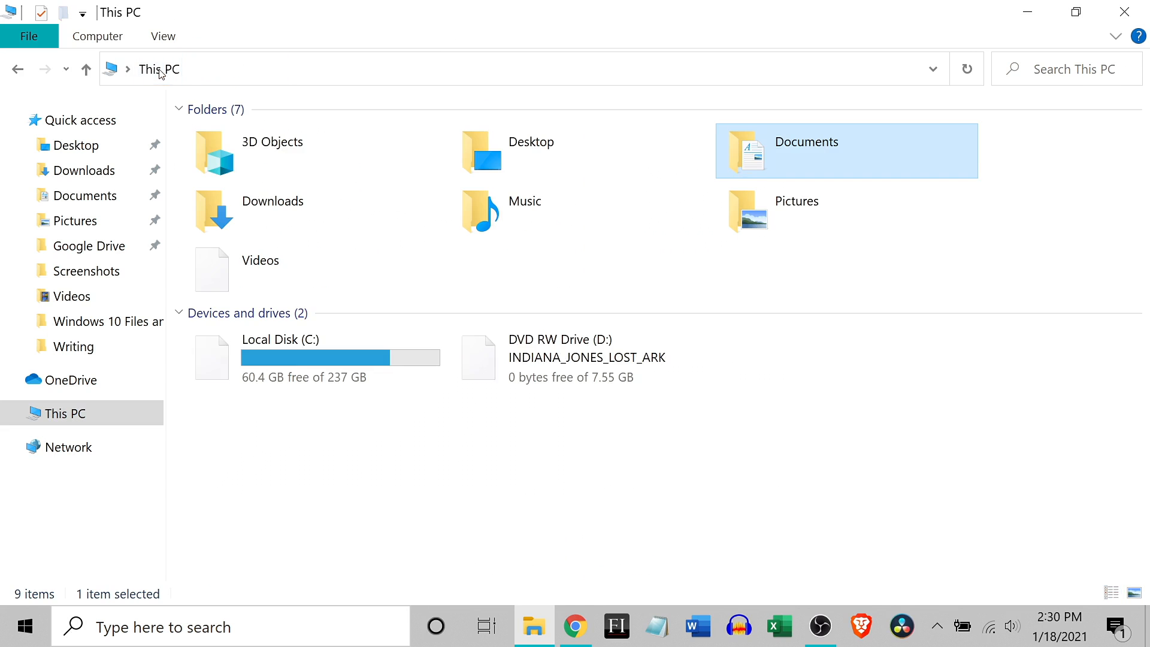
pyautogui.click(16, 68)
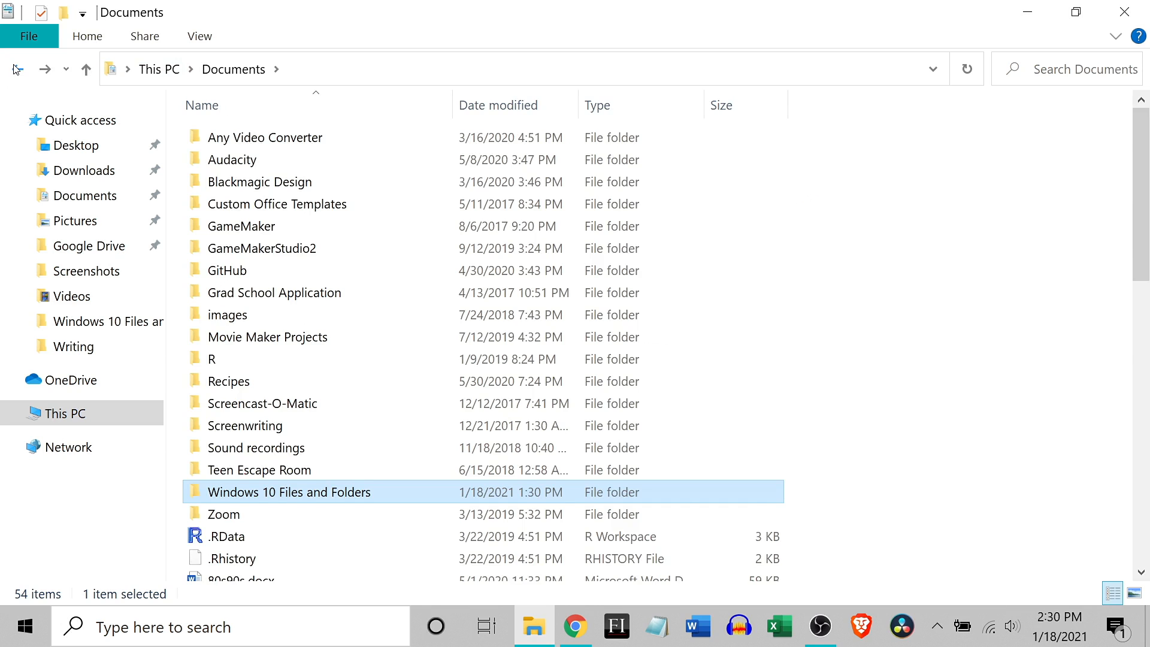
pyautogui.click(16, 69)
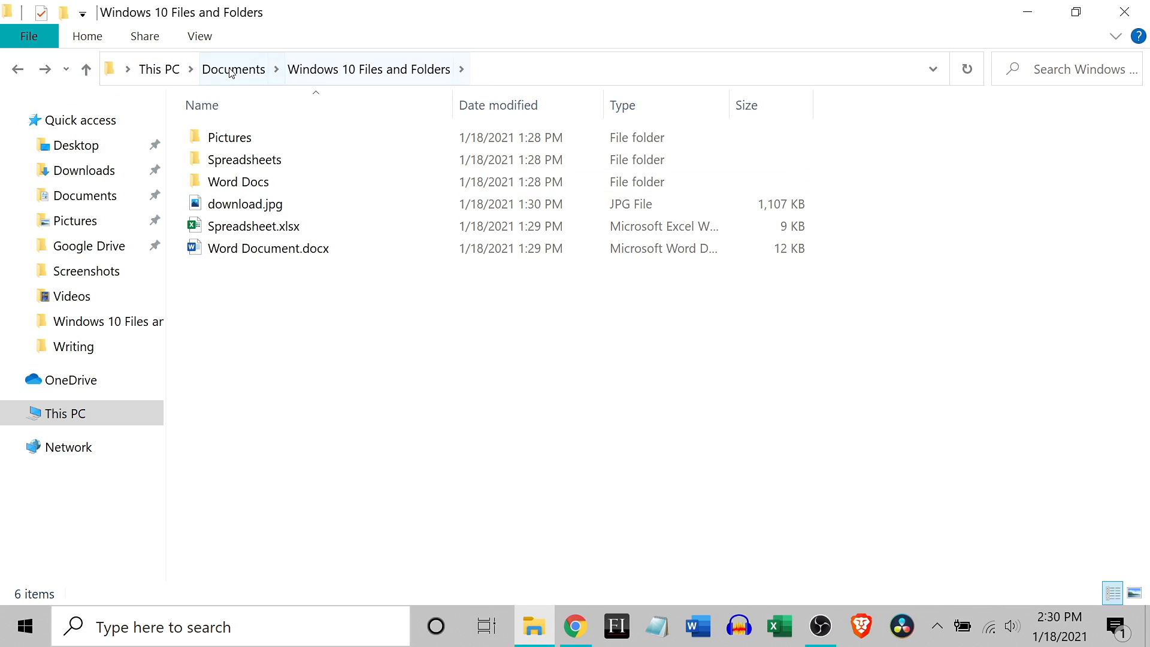
# Step: Move up one level at a time to This PC, then return to Windows 10 Files and Folders
pyautogui.click(87, 70)
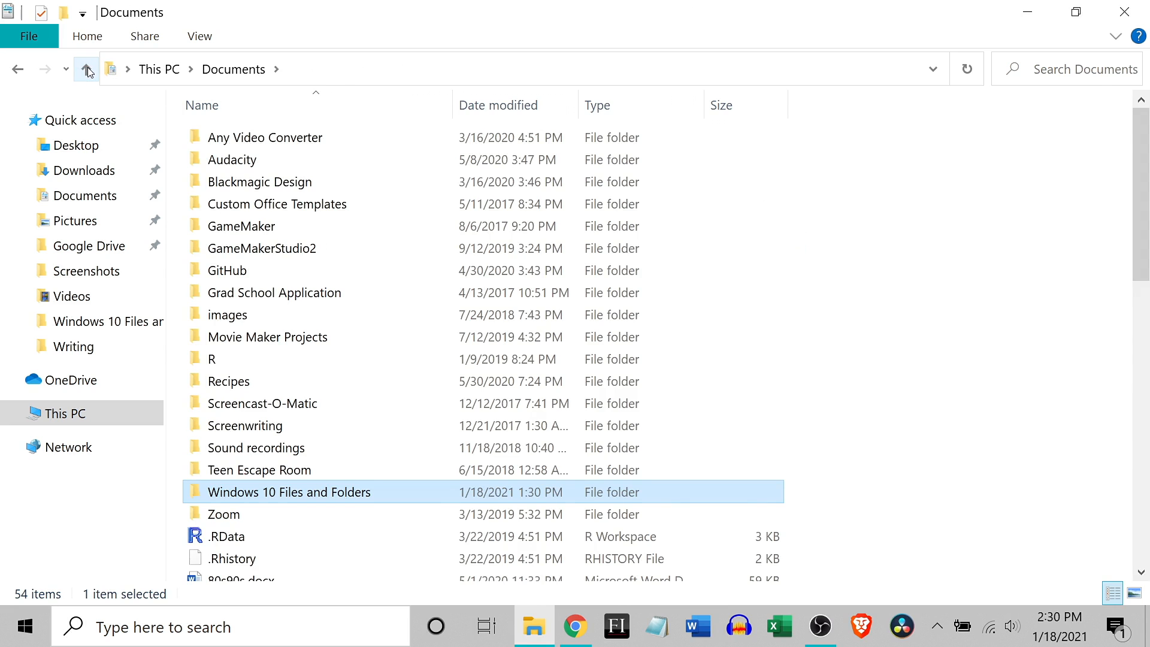
pyautogui.click(87, 70)
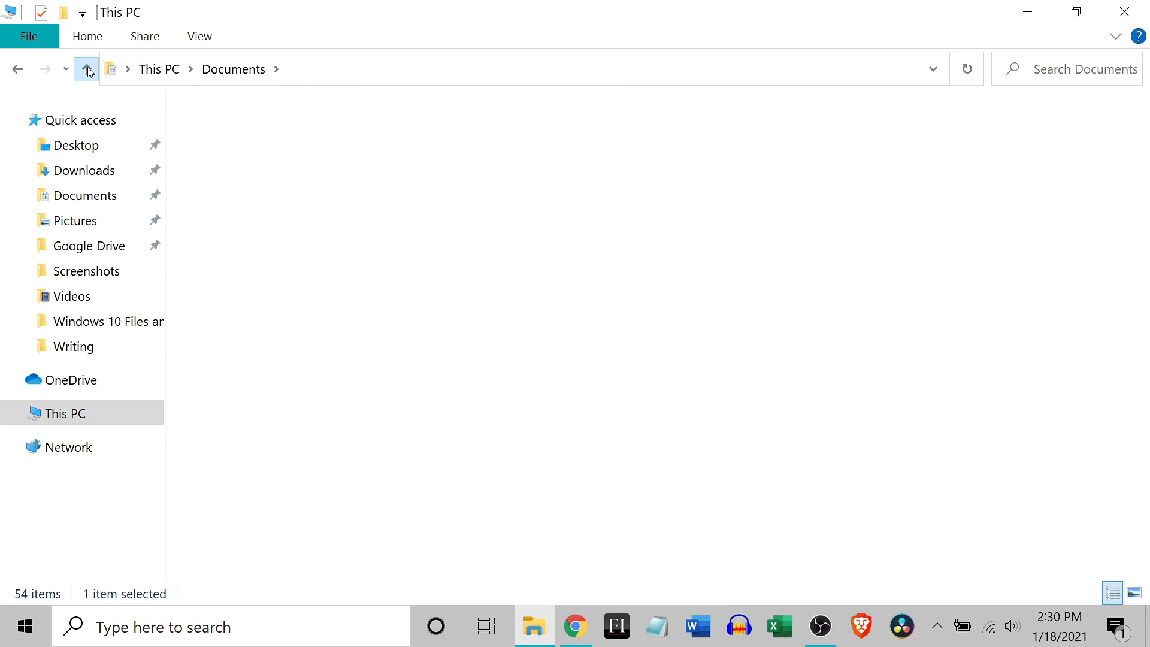
pyautogui.click(18, 70)
pyautogui.click(18, 70)
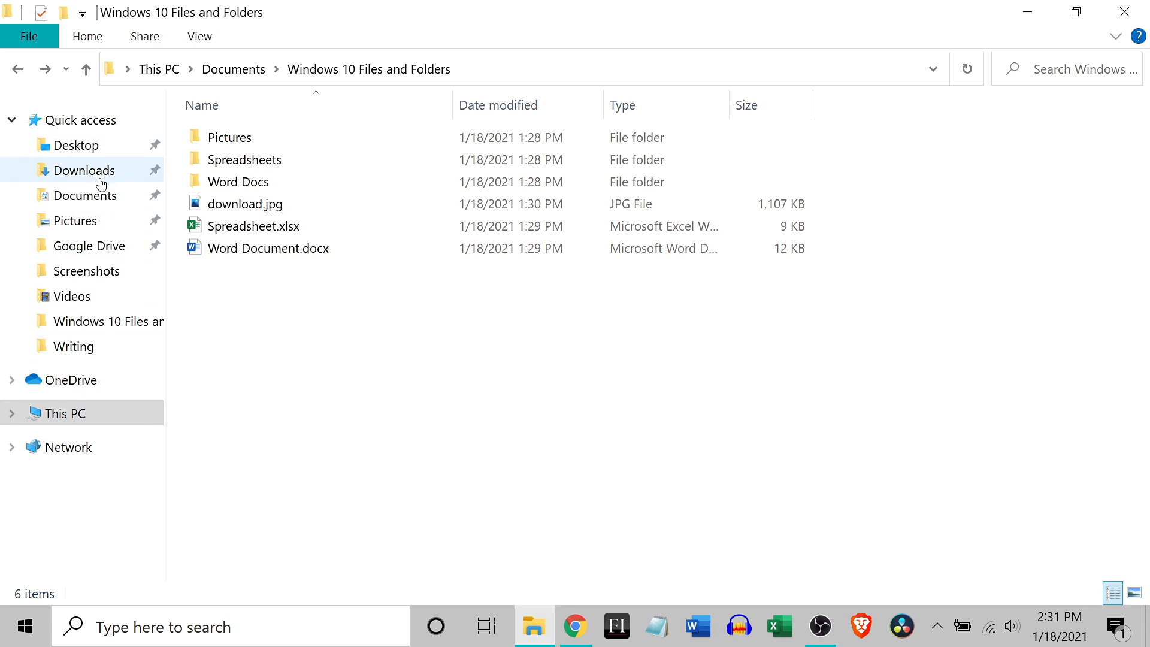
# Step: View the Desktop, Downloads and Documents folders from Quick access, ending in Windows 10 Files and Folders
pyautogui.click(97, 147)
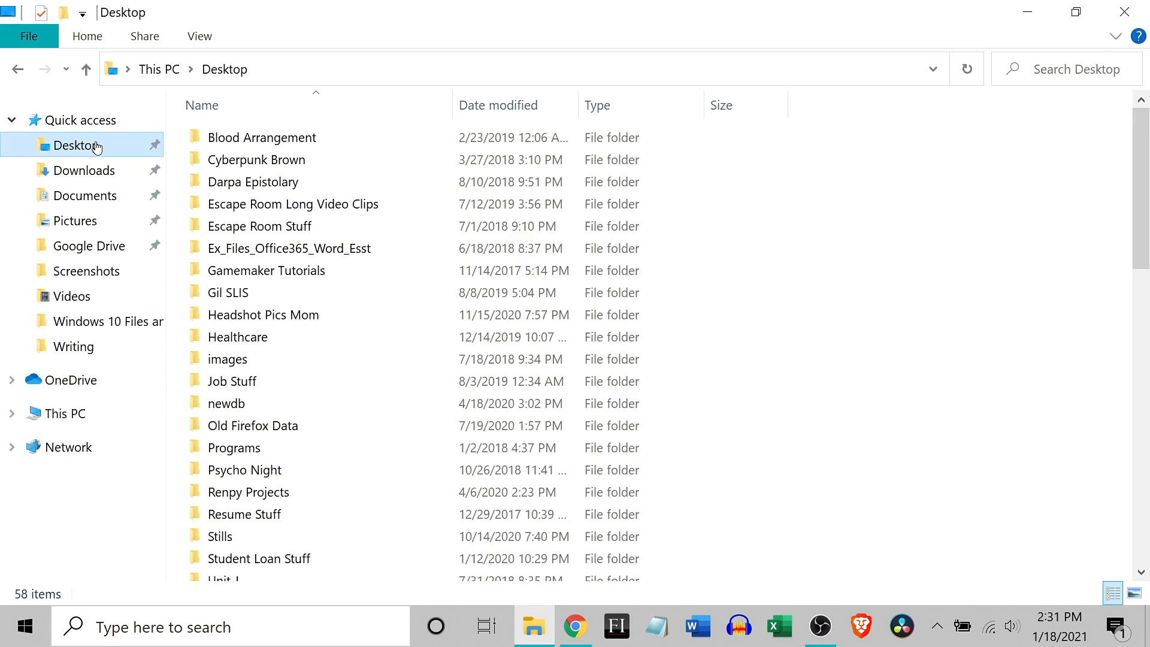
pyautogui.click(97, 171)
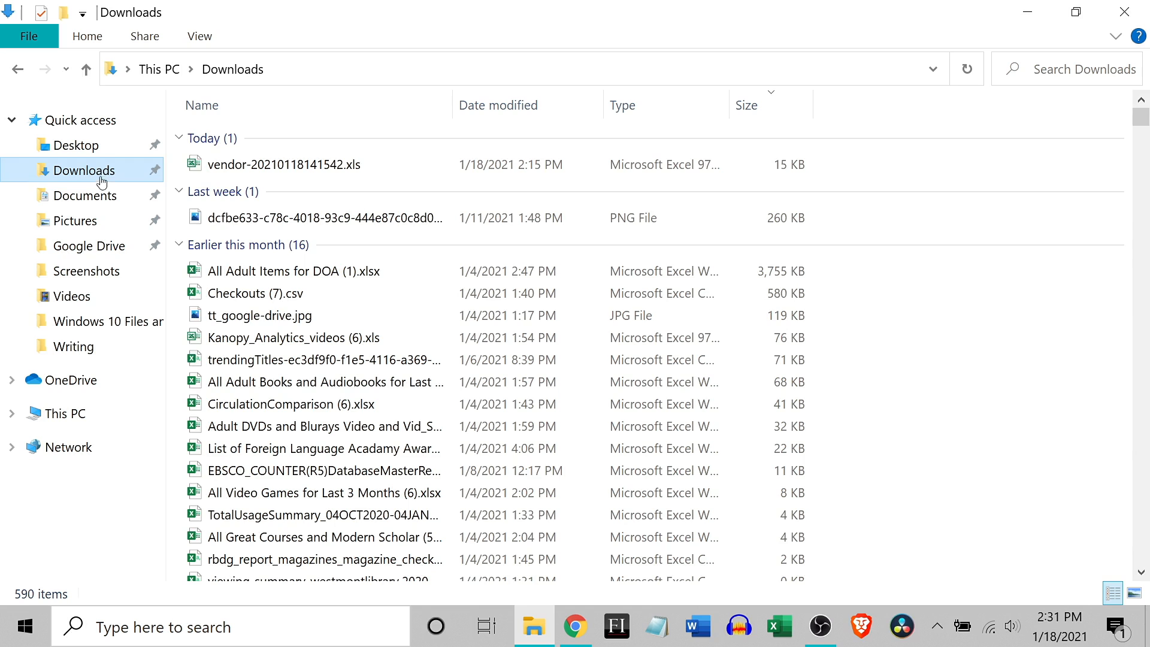
pyautogui.click(100, 206)
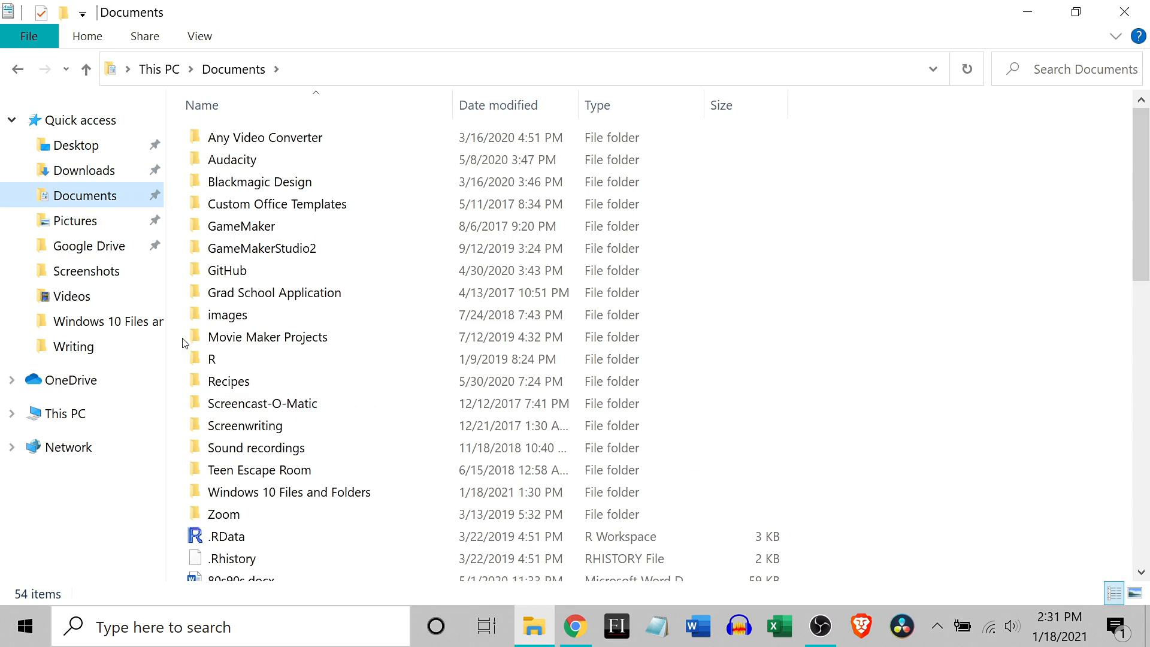
pyautogui.doubleClick(291, 493)
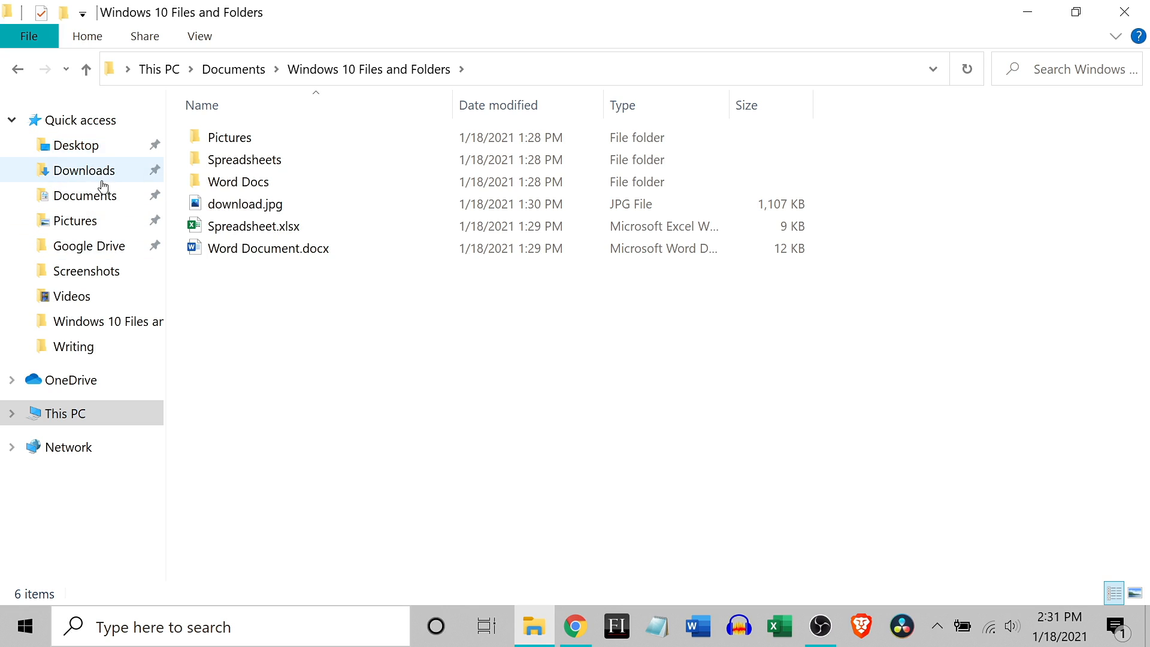
pyautogui.click(96, 150)
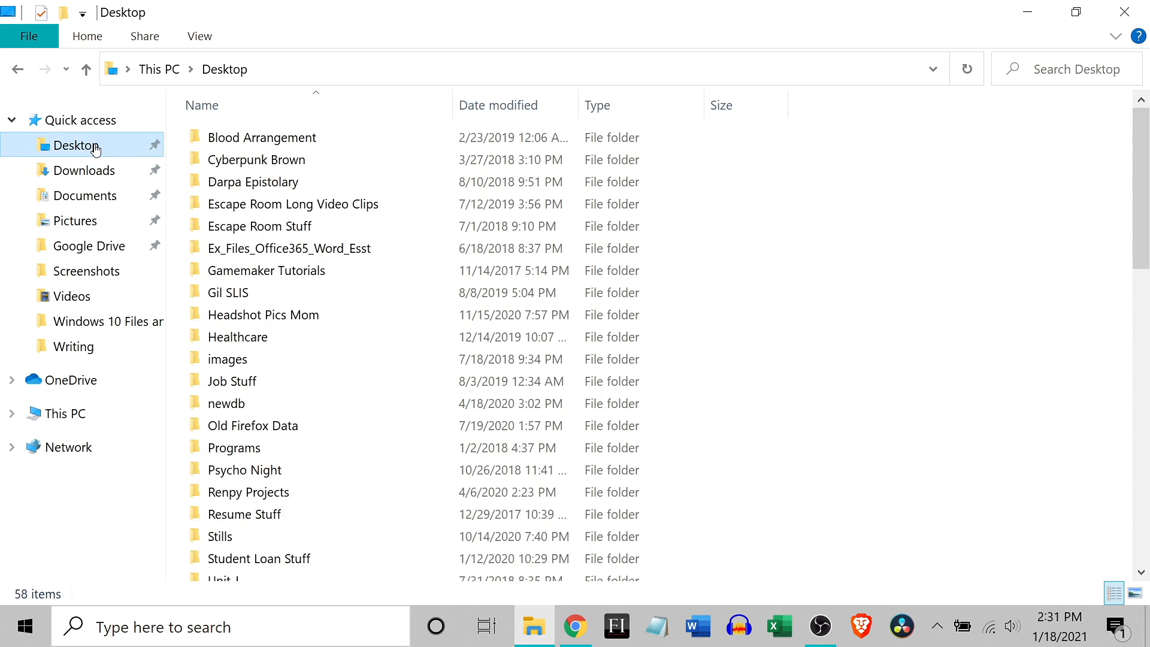
pyautogui.hotkey('alt', 'Left')
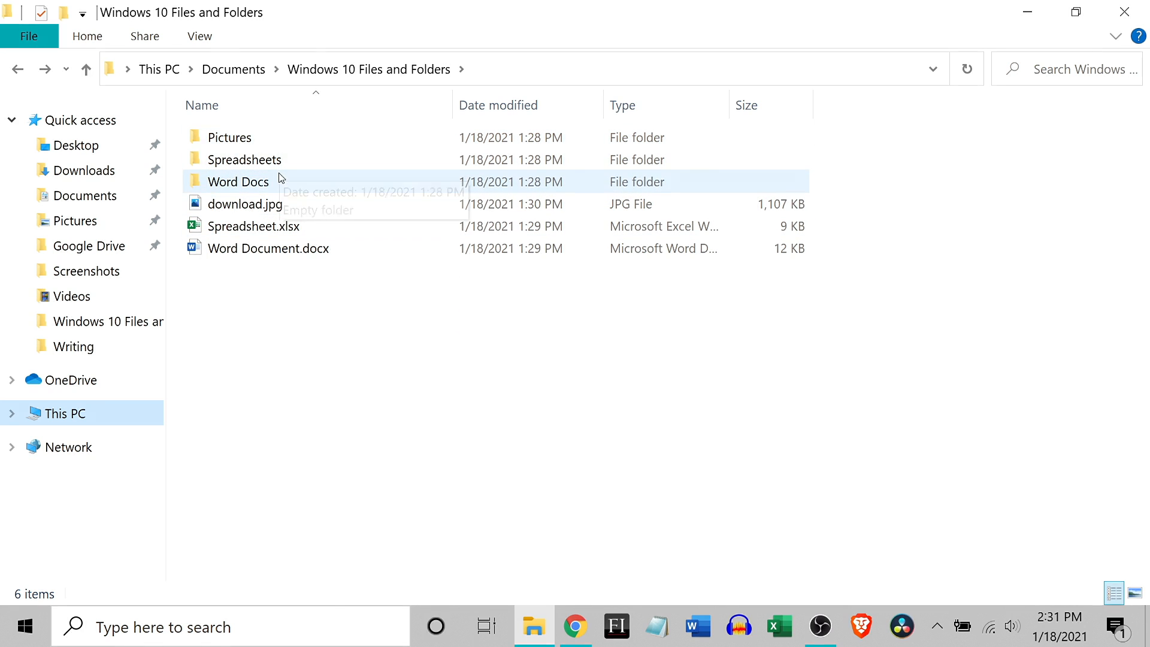
# Step: View the Pictures subfolder and the Pictures folder in Quick access, returning to Windows 10 Files and Folders
pyautogui.click(270, 139)
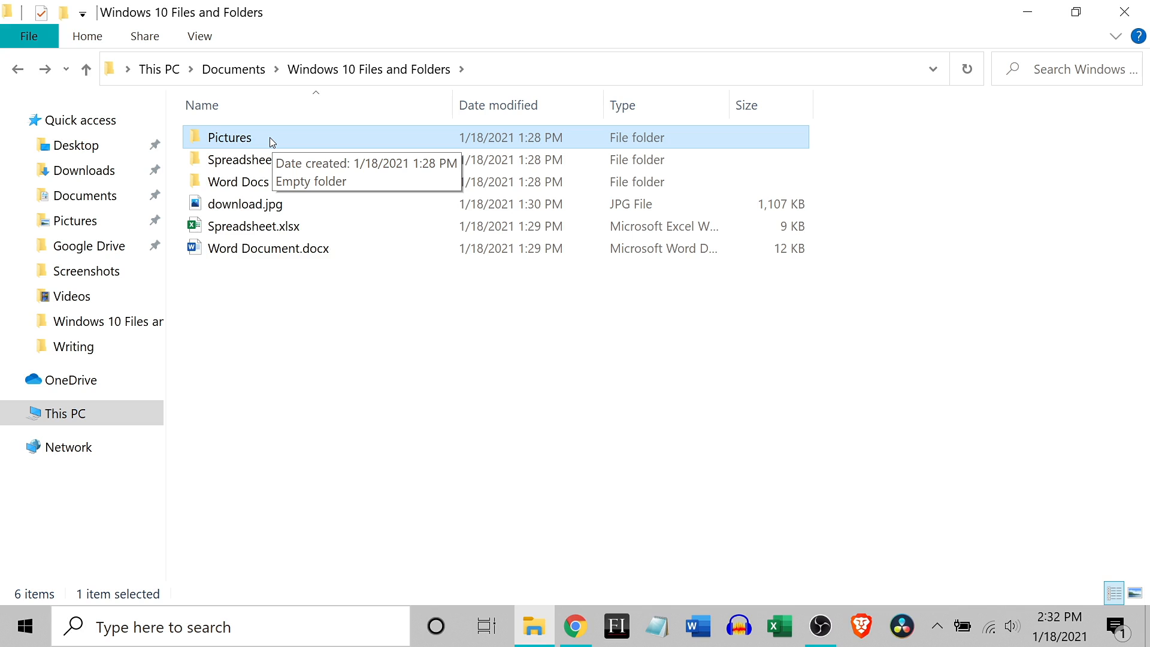
pyautogui.doubleClick(269, 139)
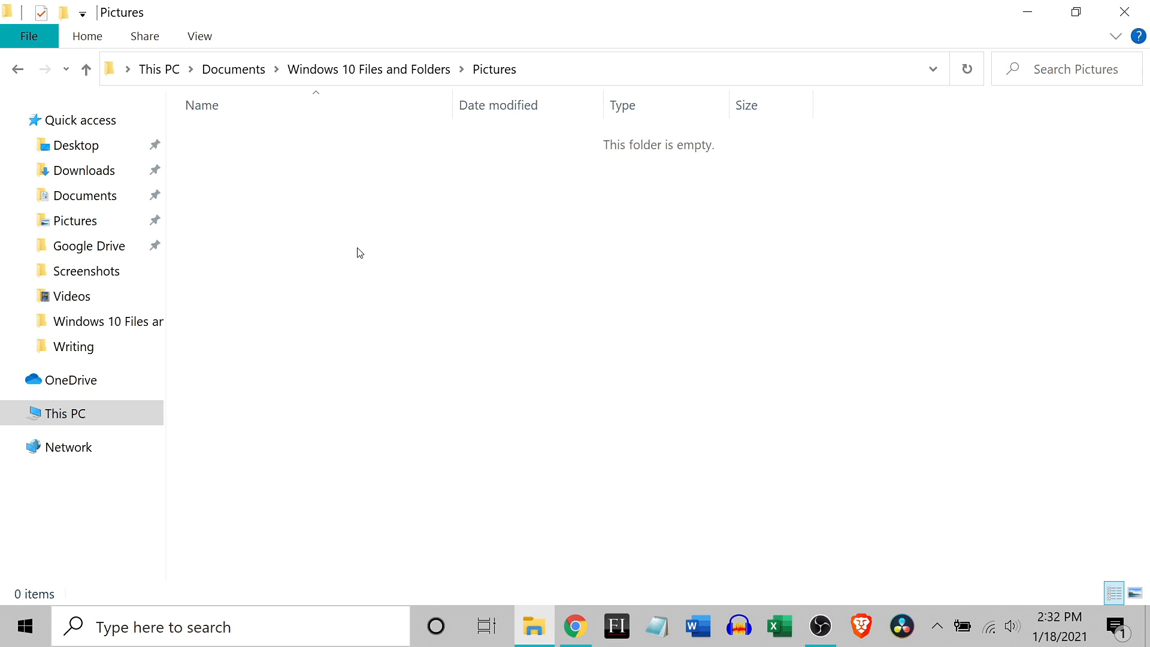
pyautogui.click(17, 70)
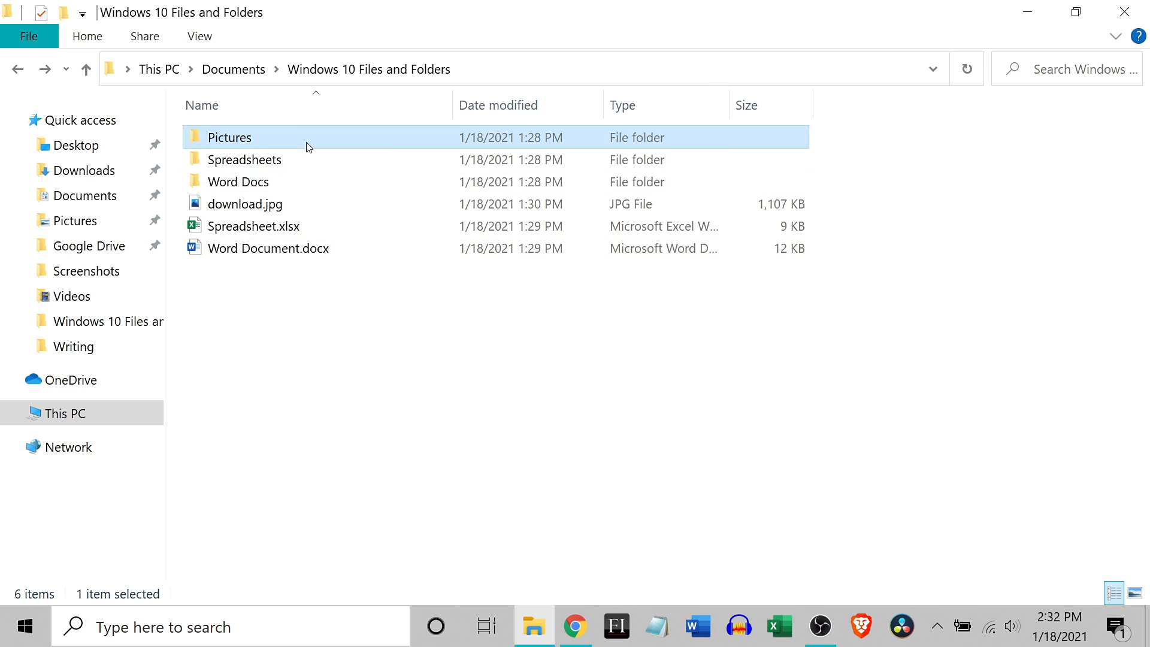
pyautogui.moveTo(297, 231)
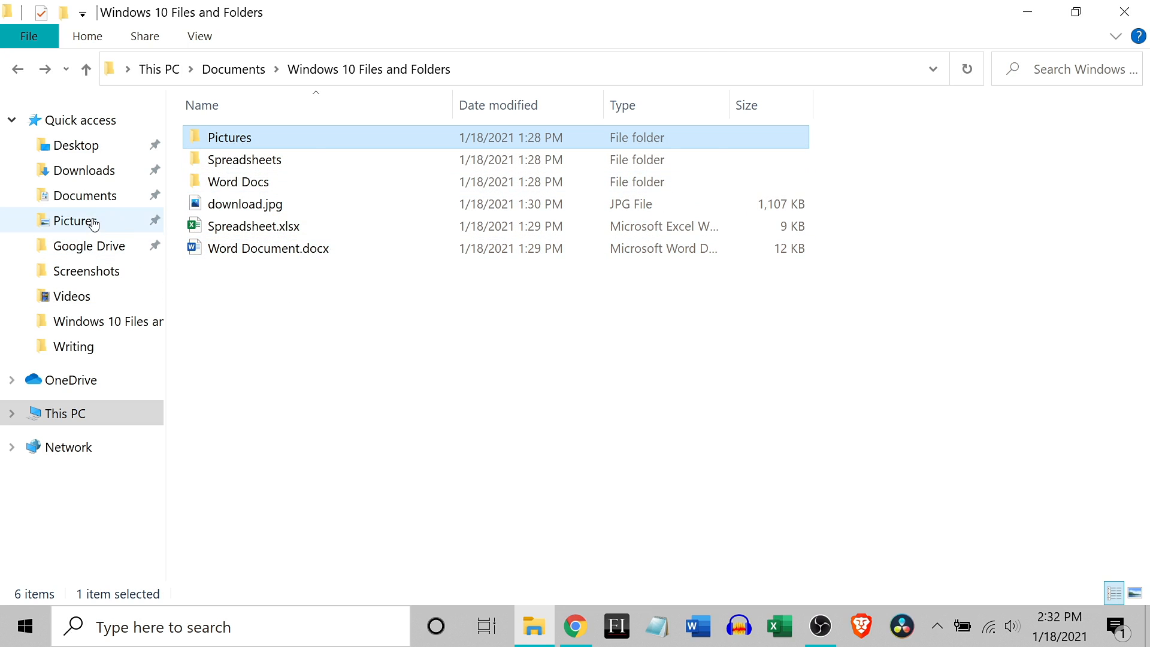
pyautogui.click(90, 220)
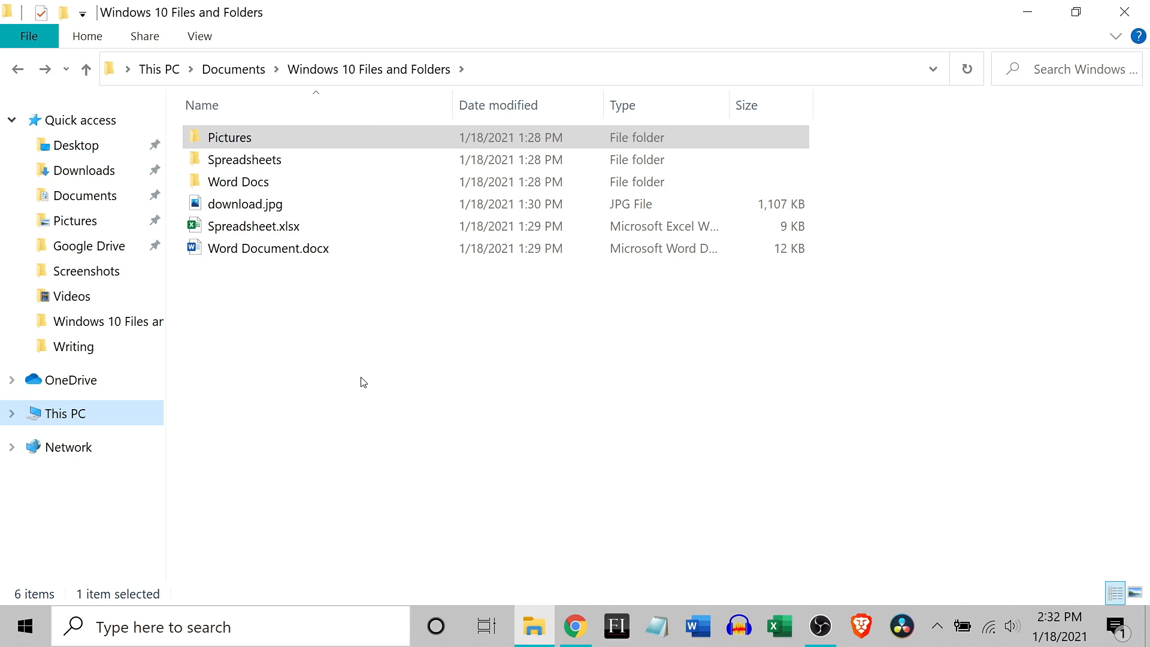
# Step: Switch the folder layout to Extra large icons, then set it back to Details
pyautogui.click(199, 36)
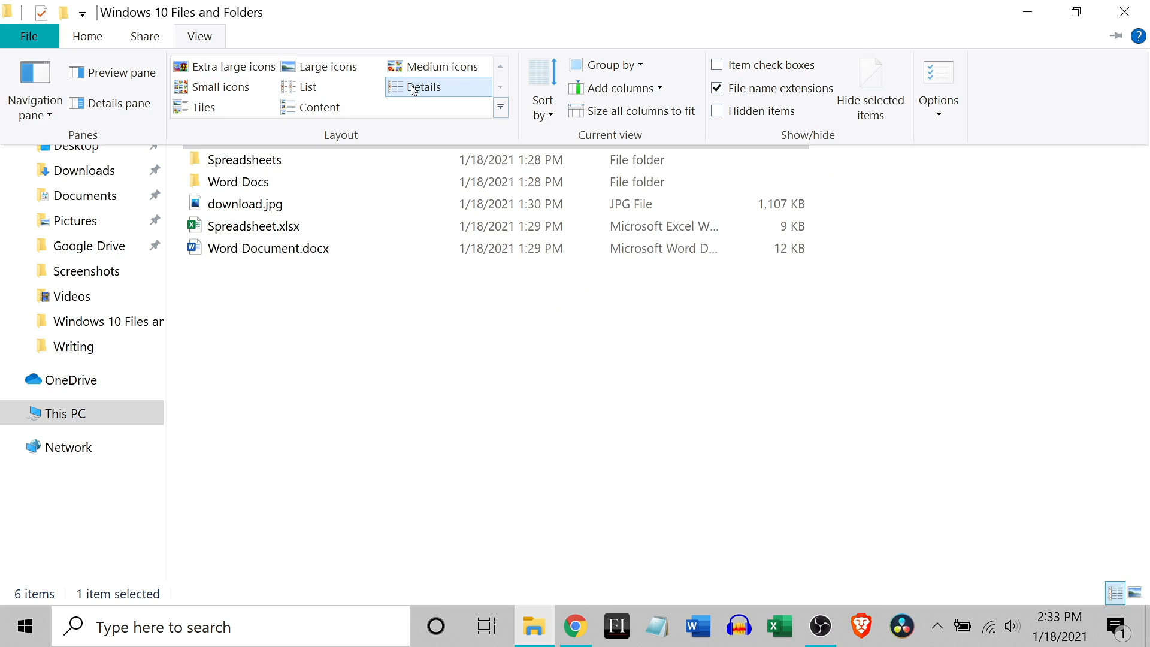
pyautogui.click(217, 70)
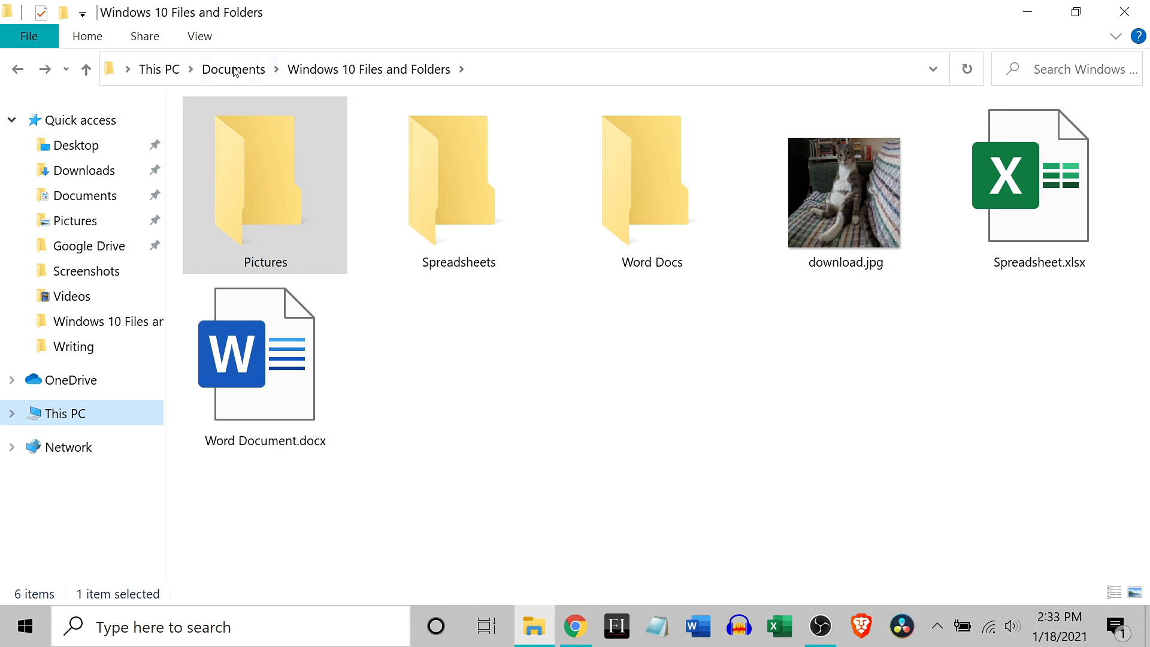
pyautogui.click(200, 33)
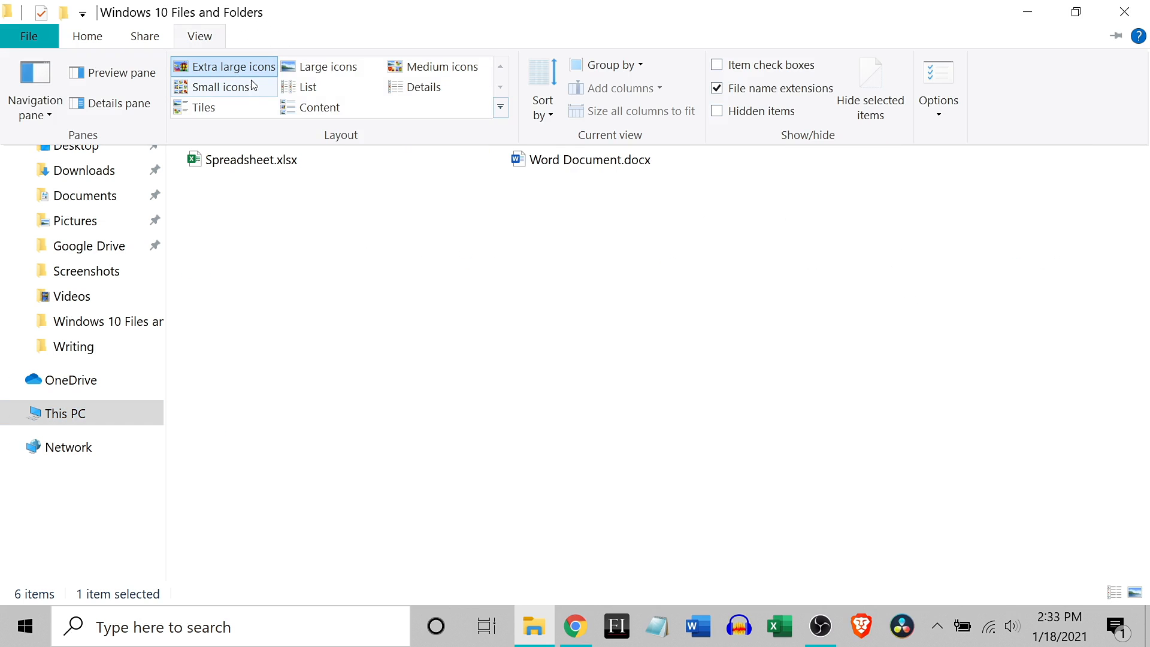
pyautogui.click(433, 90)
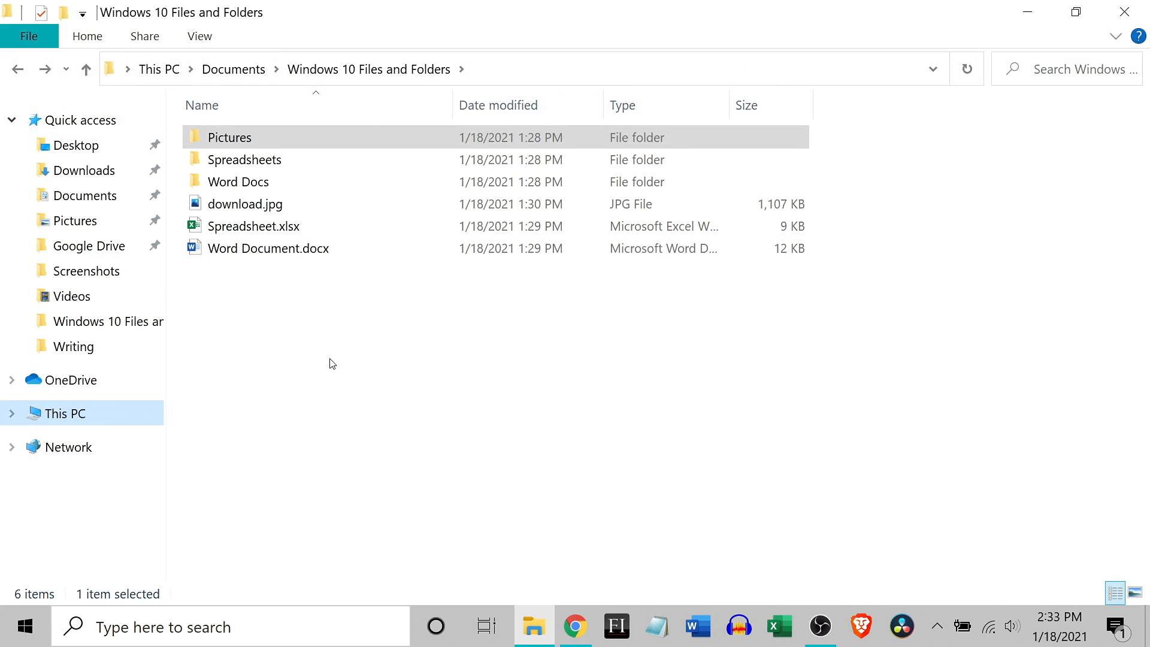
# Step: Examine the layout choices offered for the folder without picking a different one
pyautogui.rightClick(318, 307)
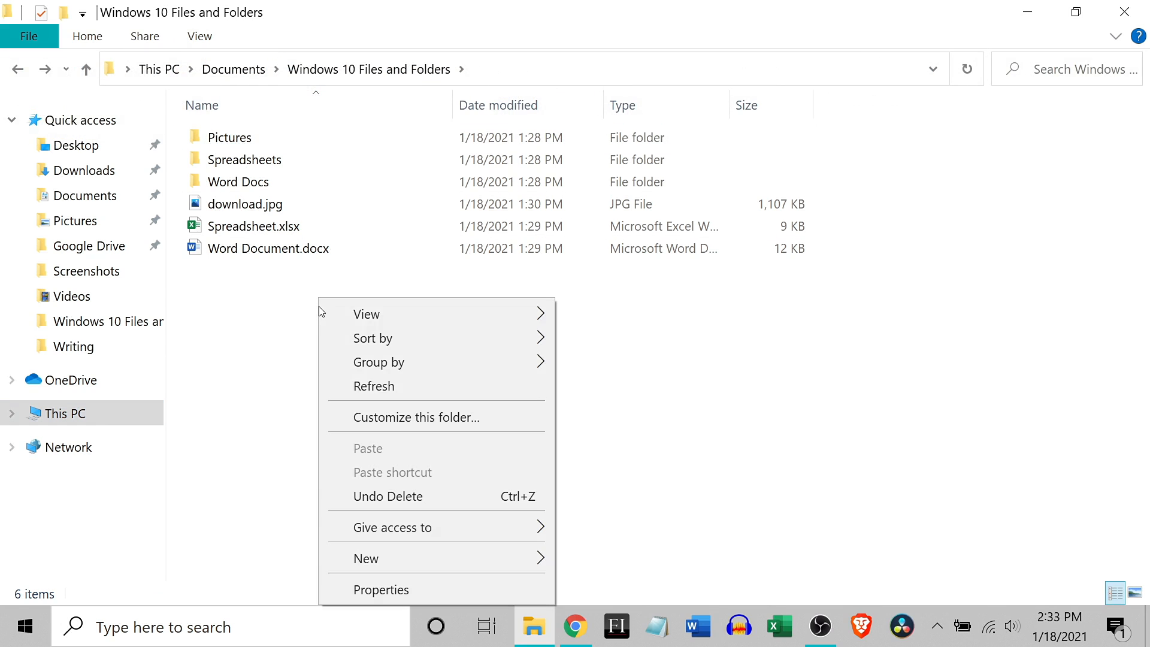
pyautogui.moveTo(405, 320)
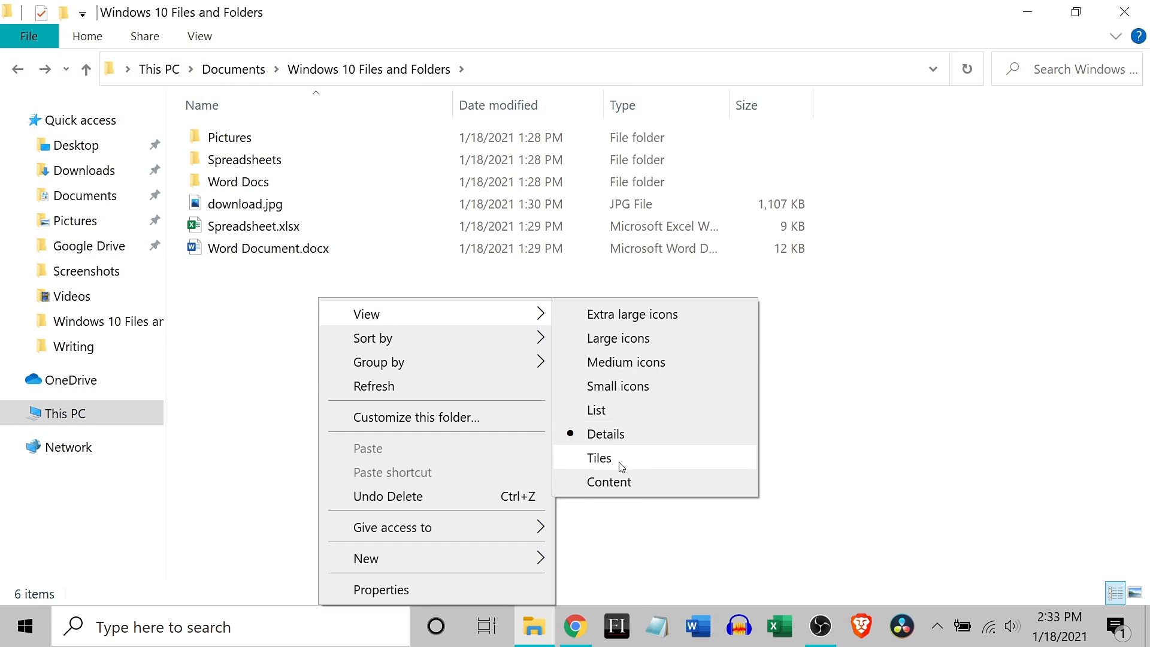
pyautogui.click(853, 413)
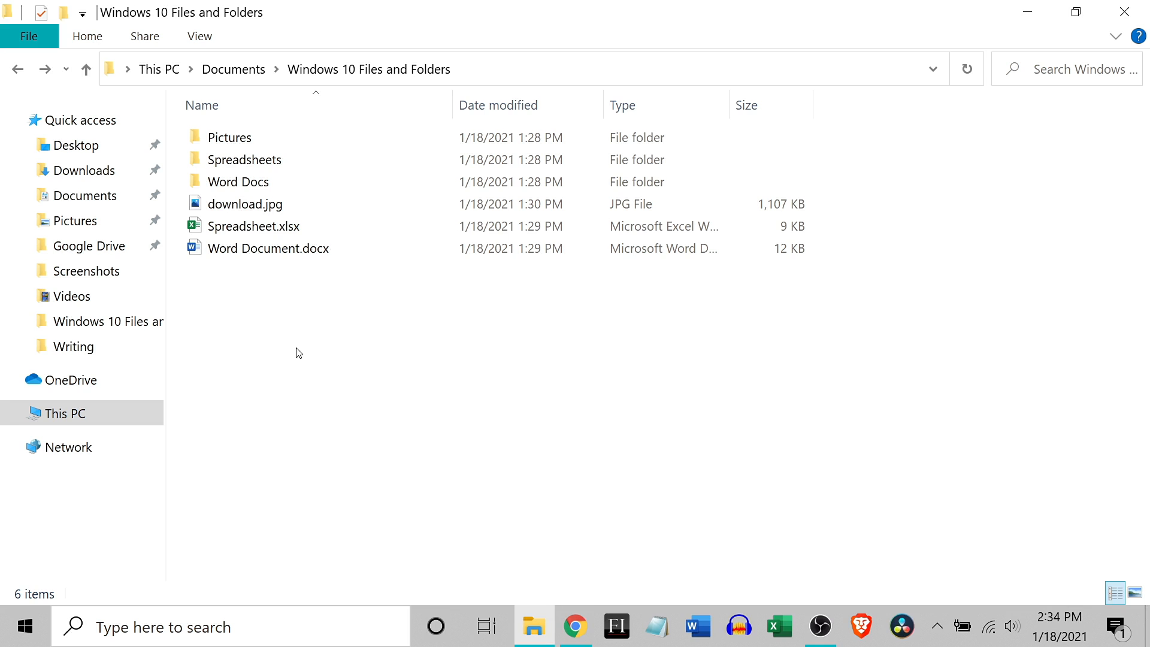
# Step: Create a new folder named "Stuff" in Windows 10 Files and Folders
pyautogui.click(94, 39)
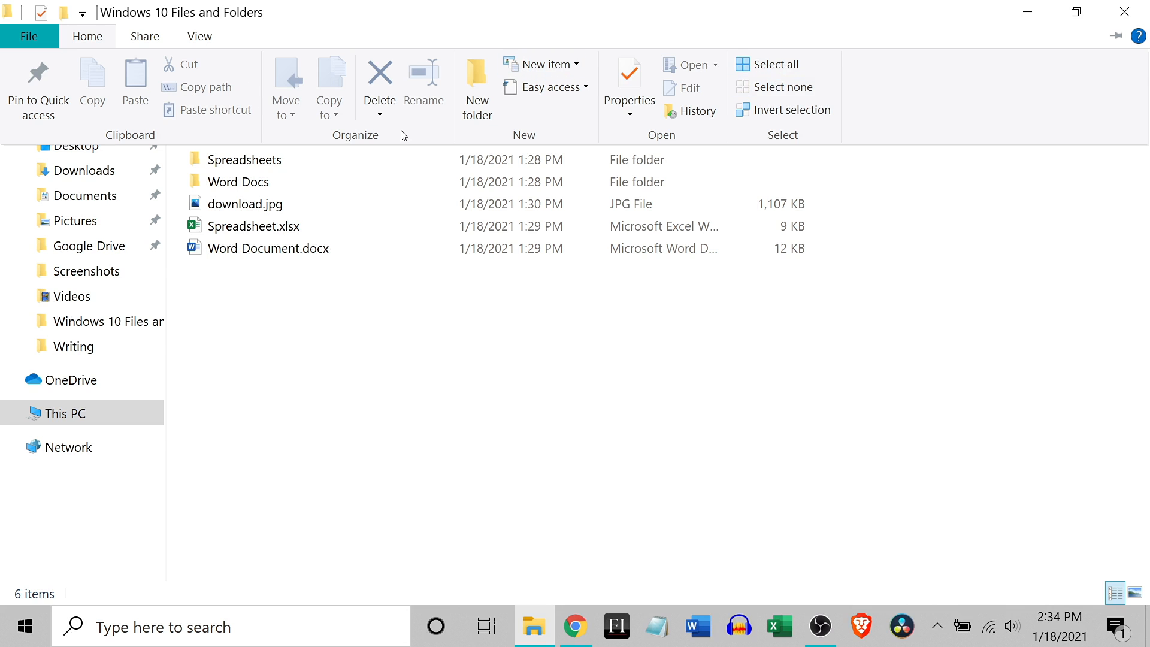
pyautogui.click(480, 78)
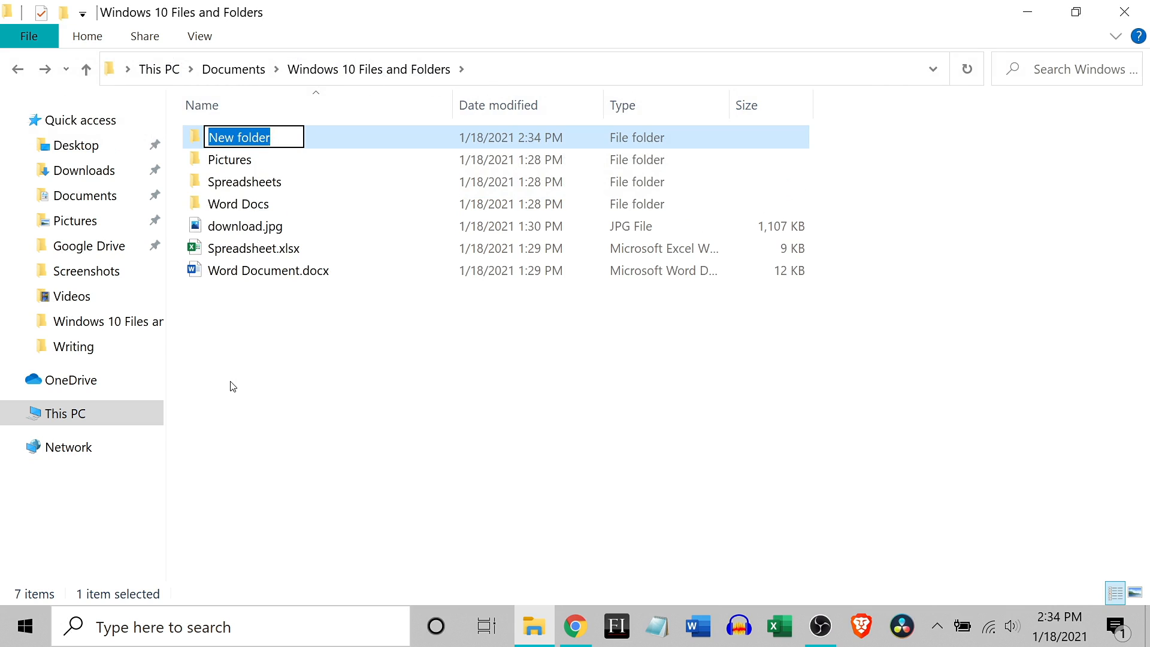
pyautogui.write('Stuff')
pyautogui.press('Return')
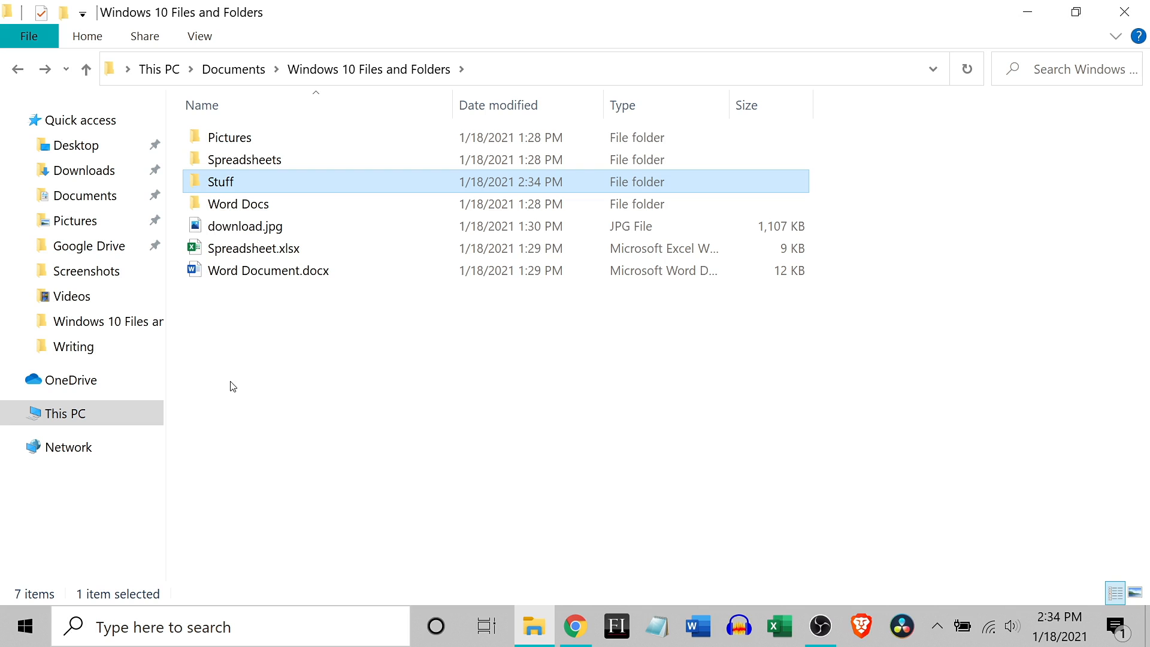
# Step: Delete the "Stuff" folder from Windows 10 Files and Folders
pyautogui.rightClick(235, 181)
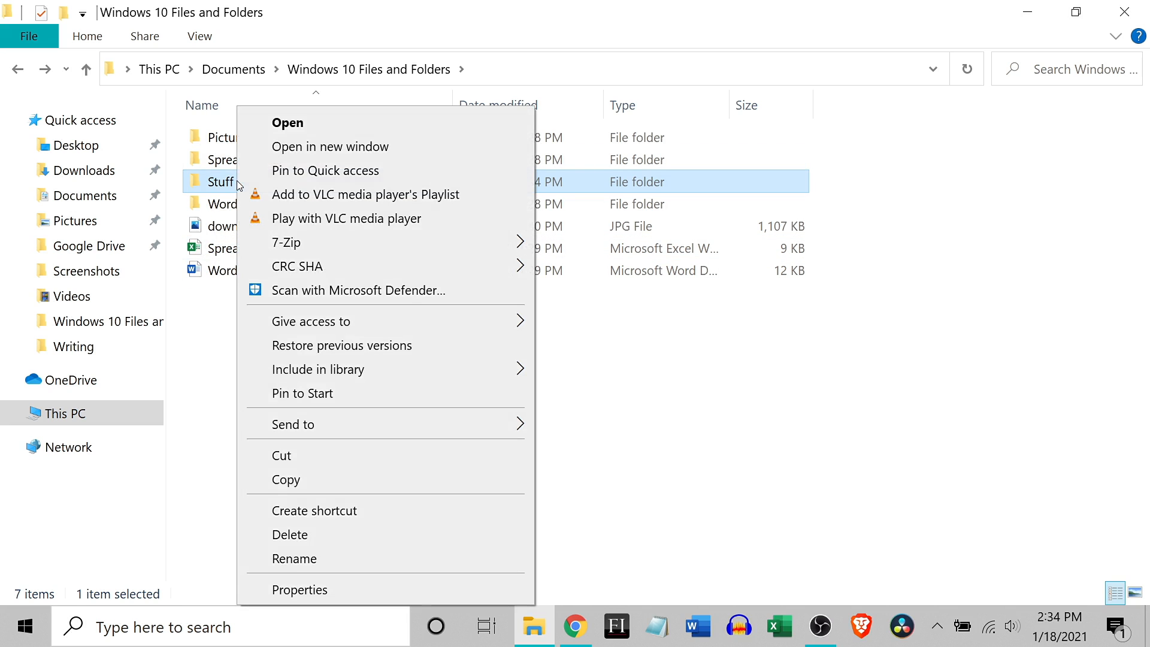
pyautogui.click(321, 535)
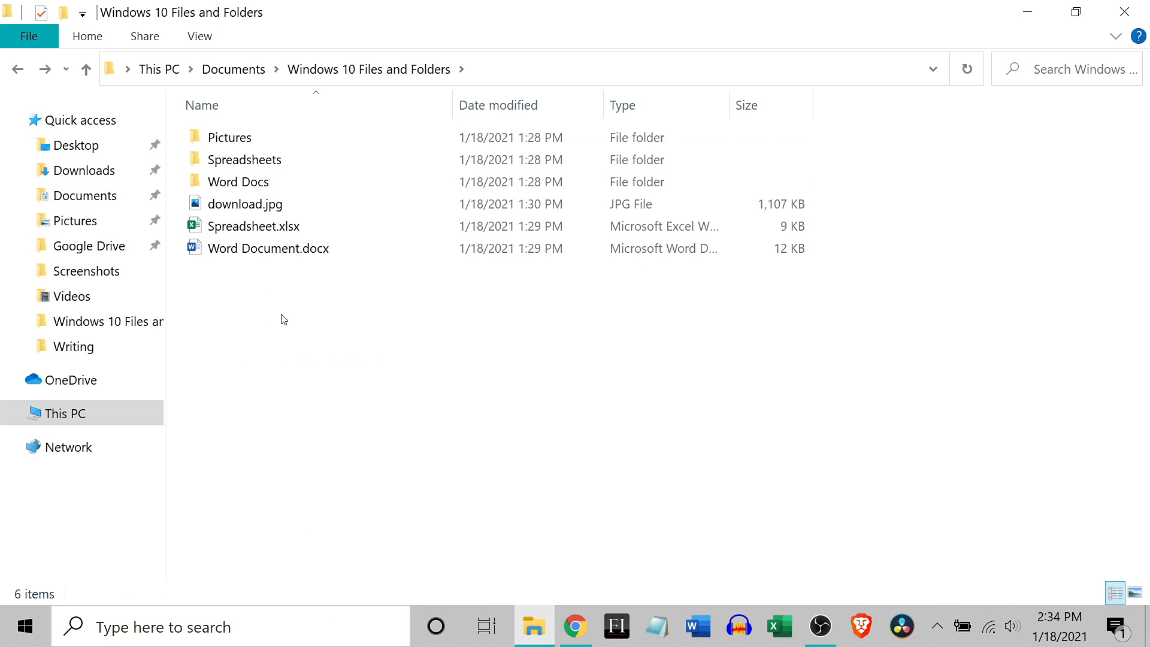
# Step: Create a new folder named "Stuff 2" in Windows 10 Files and Folders
pyautogui.rightClick(276, 288)
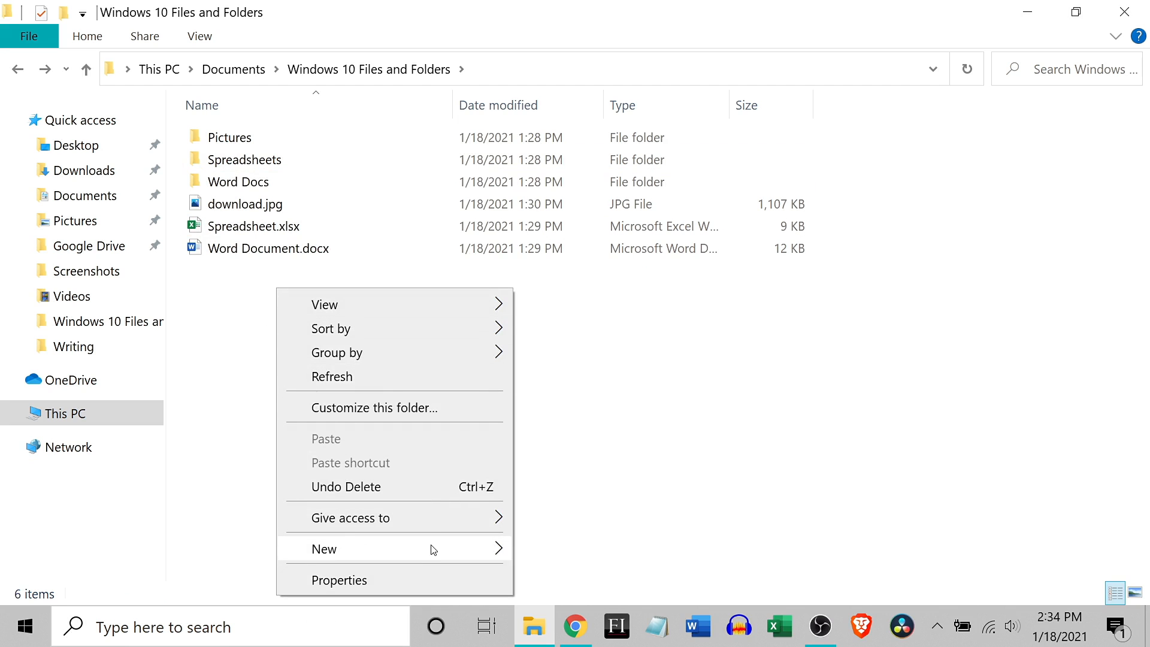
pyautogui.moveTo(431, 547)
pyautogui.click(563, 274)
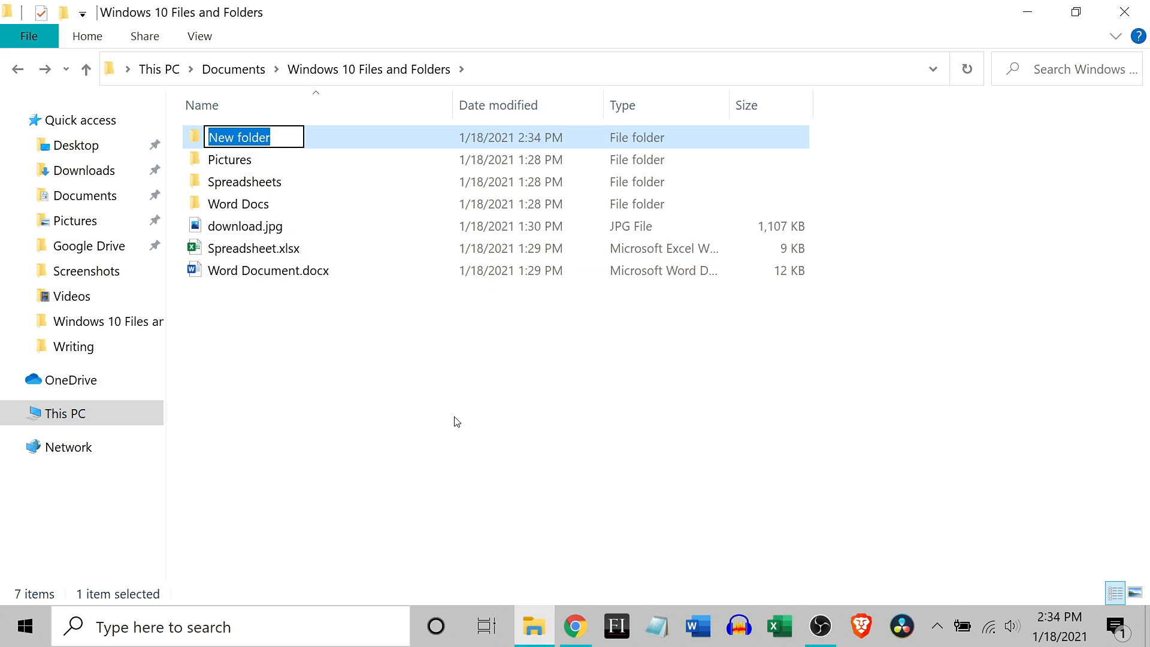
pyautogui.write('Stuff 2')
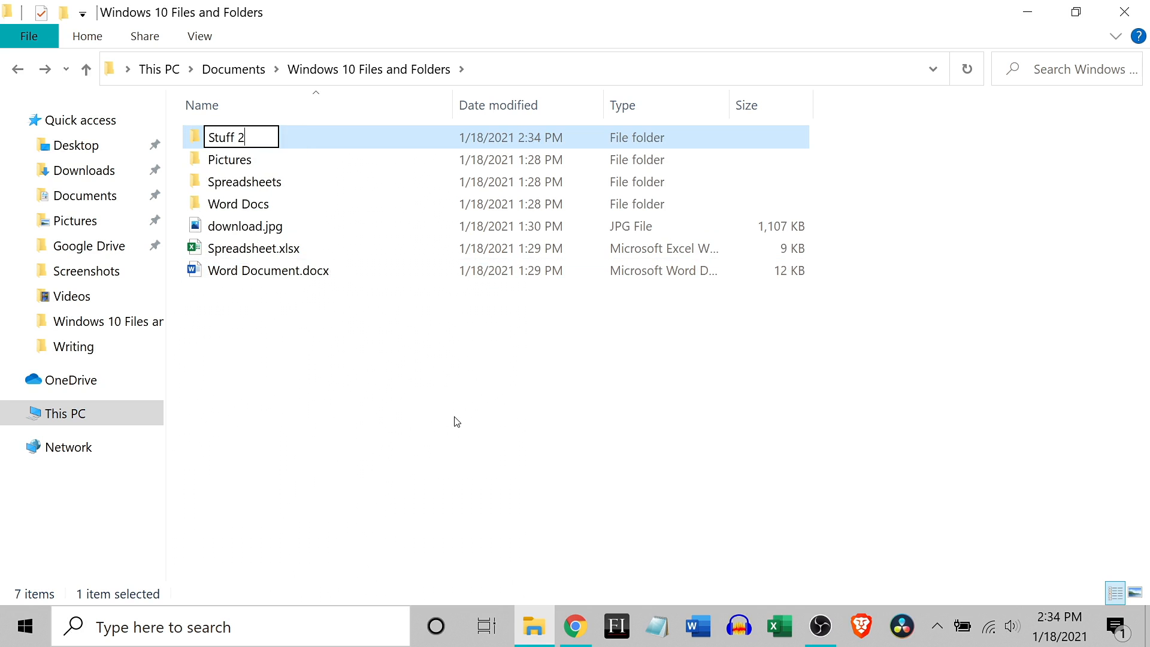
pyautogui.press('Return')
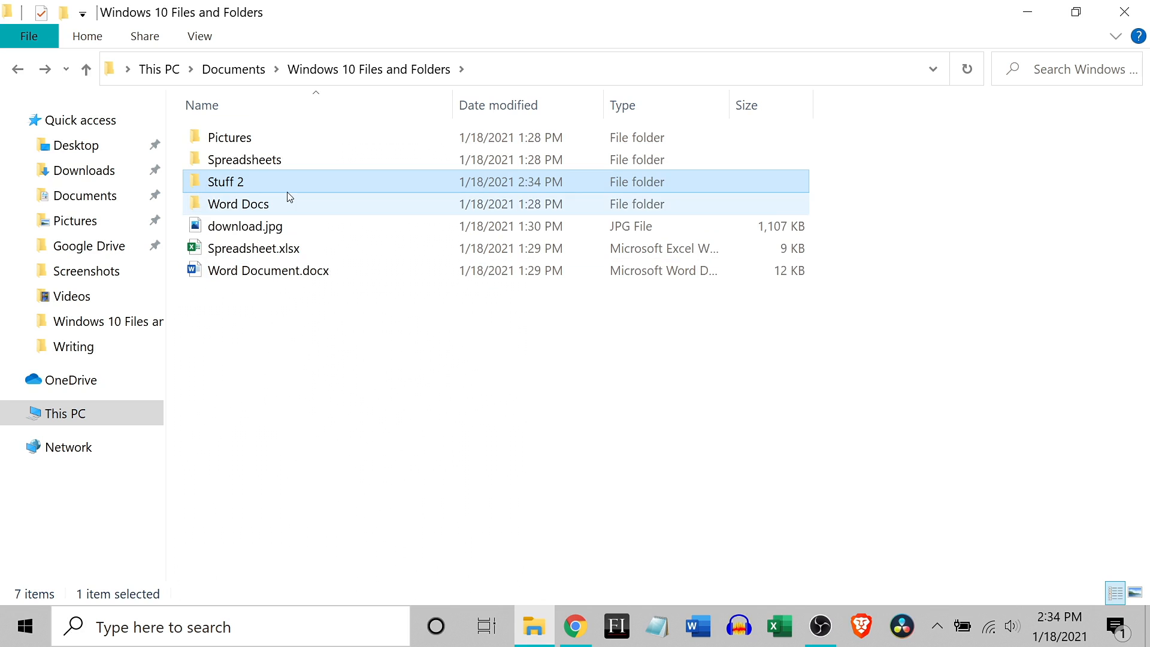
# Step: Look inside the "Stuff 2" folder, then return to Windows 10 Files and Folders and delete it
pyautogui.doubleClick(240, 185)
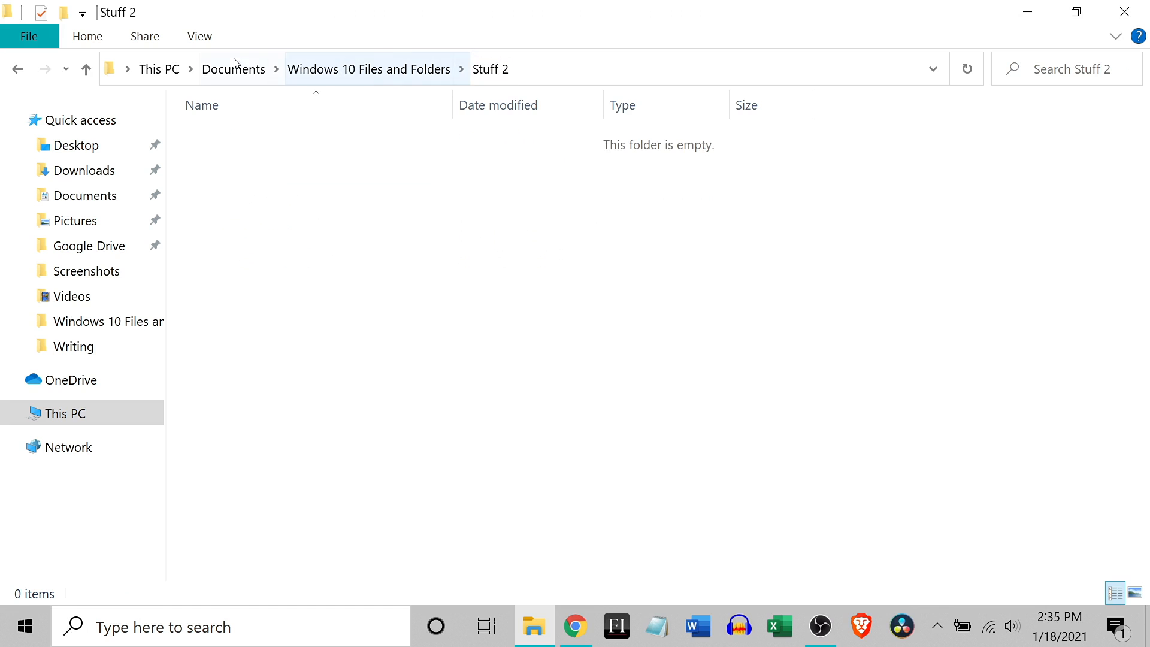
pyautogui.click(393, 67)
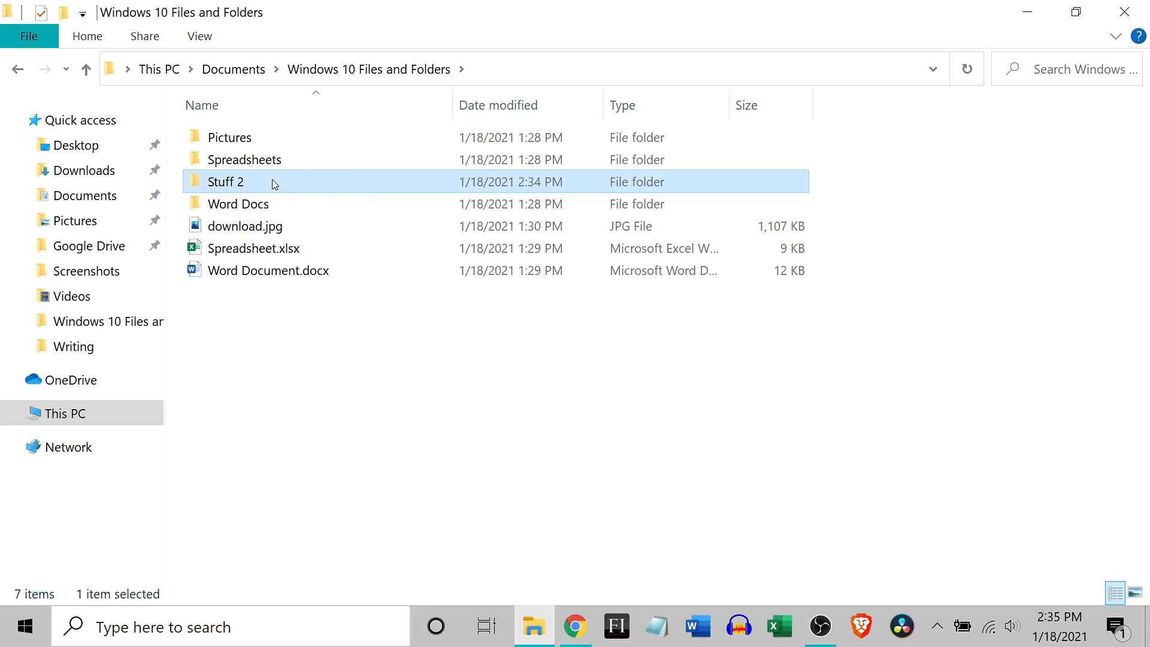
pyautogui.rightClick(272, 182)
pyautogui.click(382, 537)
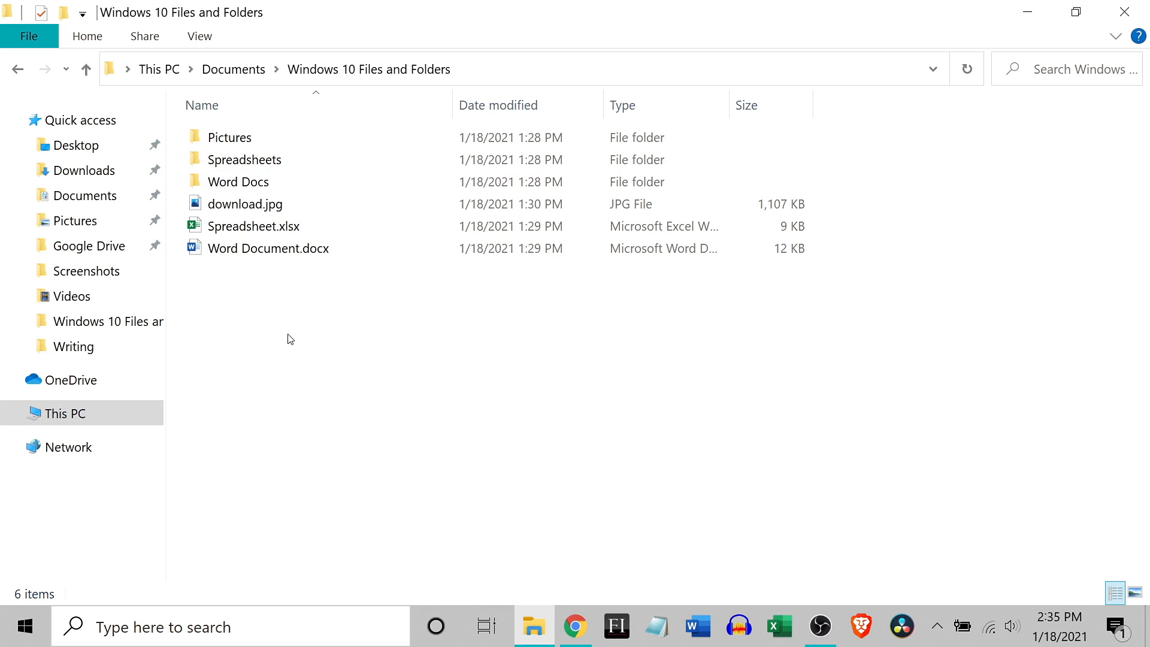
# Step: Check the contents of the Pictures, Spreadsheets and Word Docs folders in turn, returning to Windows 10 Files and Folders each time
pyautogui.click(262, 139)
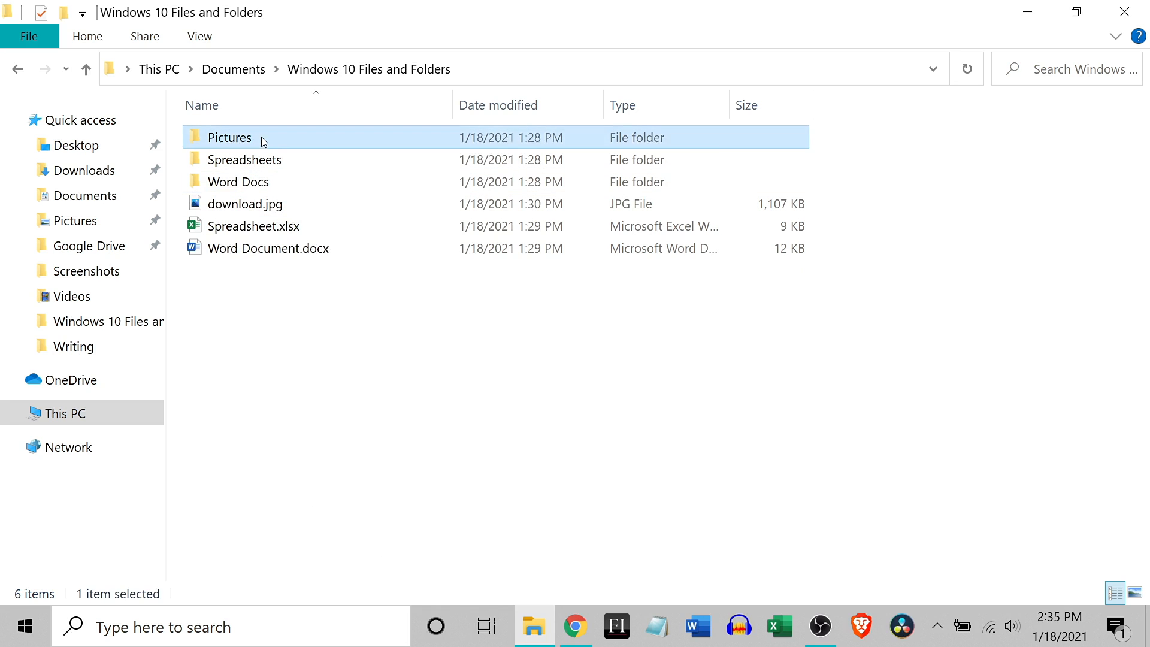
pyautogui.doubleClick(261, 137)
pyautogui.click(86, 68)
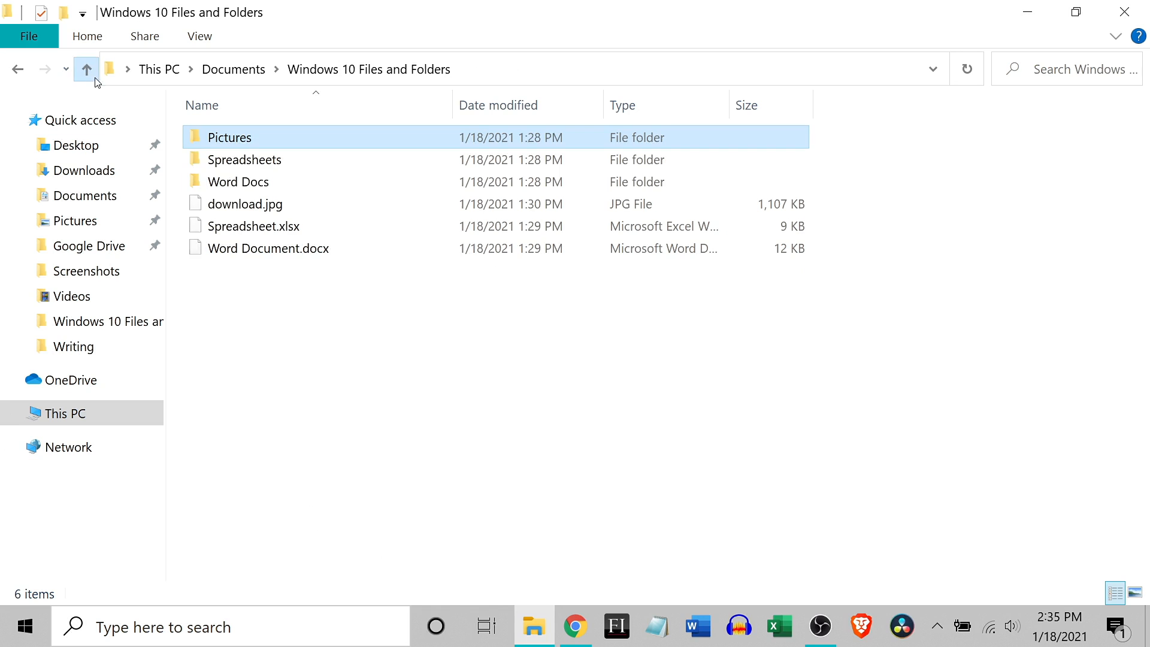
pyautogui.doubleClick(283, 159)
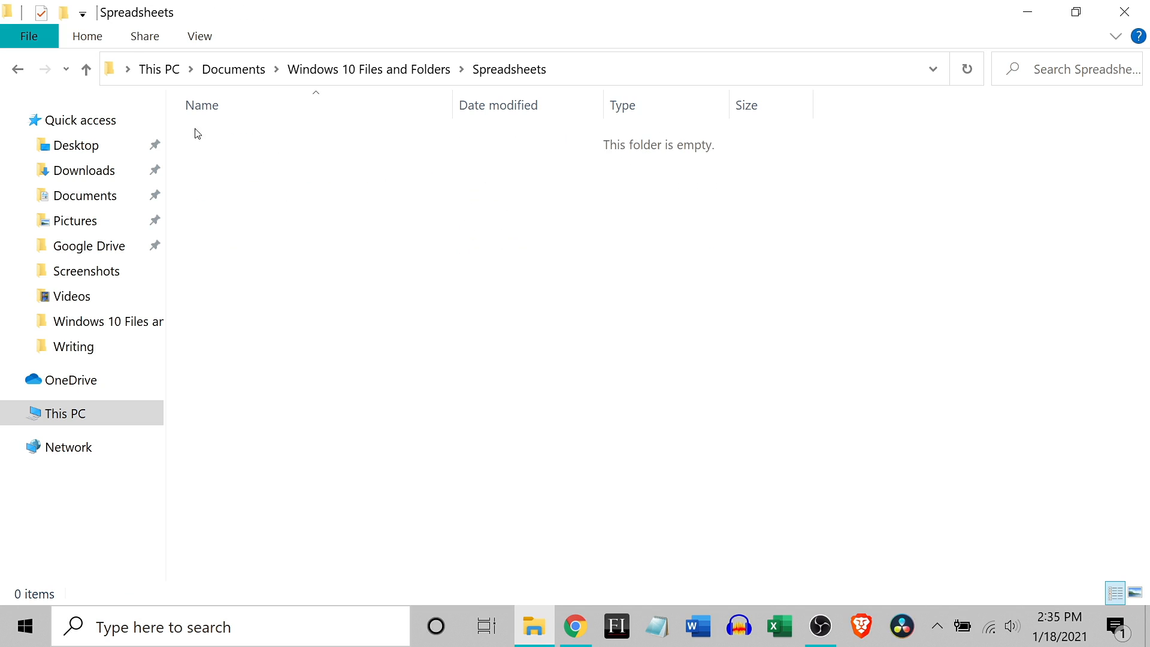
pyautogui.click(86, 69)
pyautogui.doubleClick(261, 181)
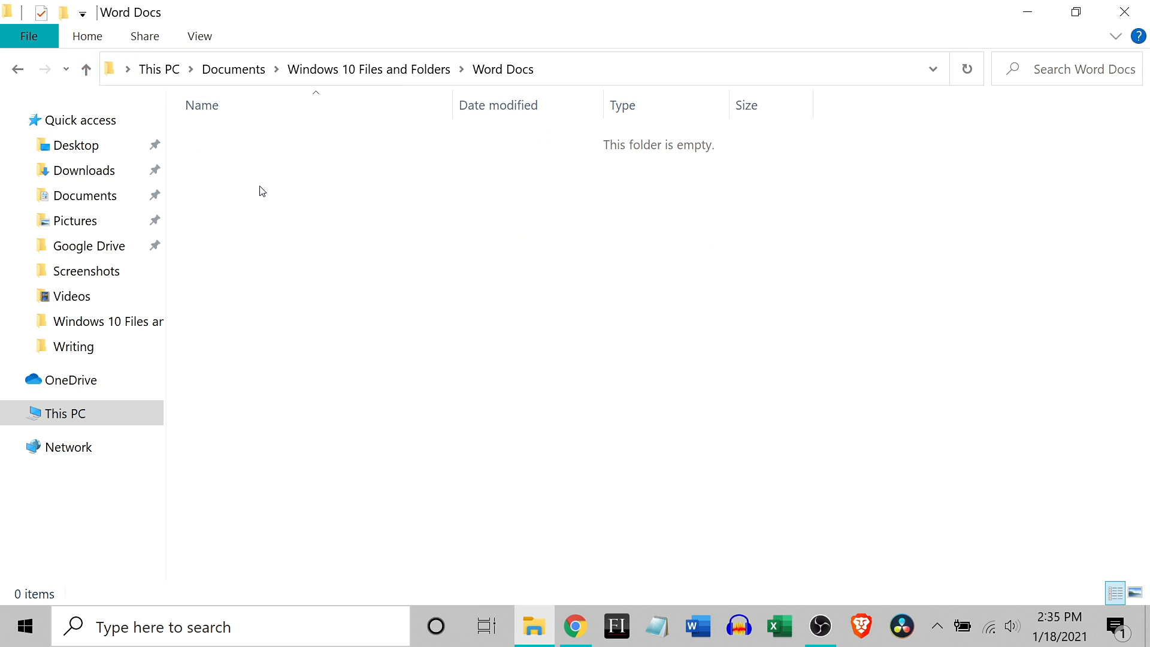
pyautogui.click(86, 69)
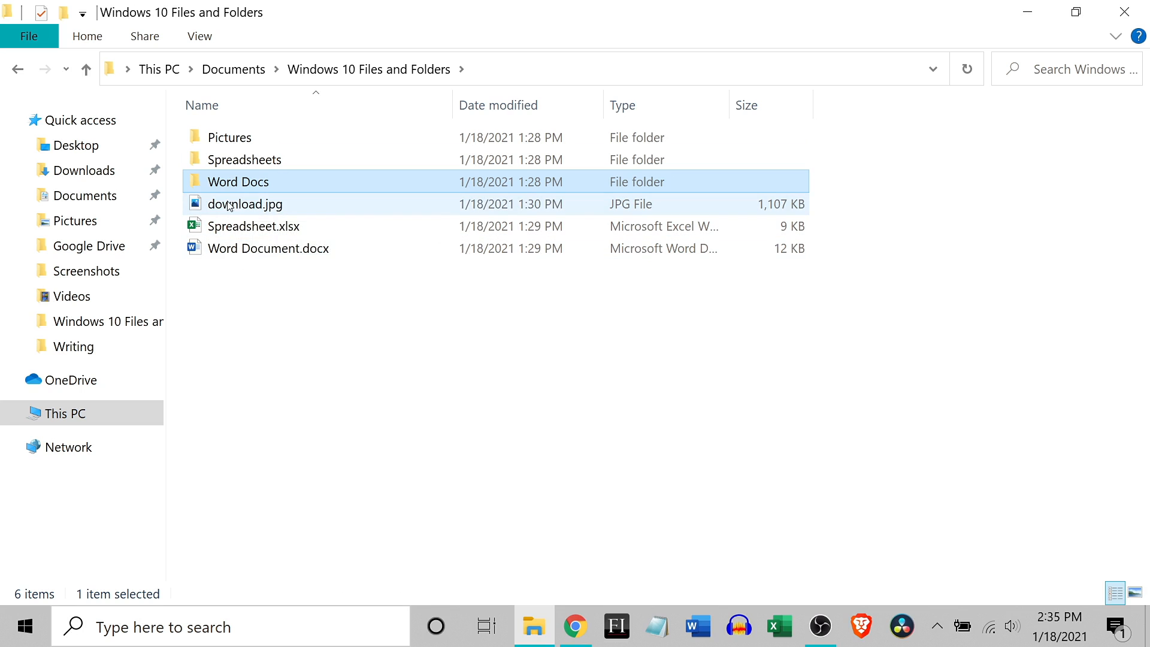
# Step: Move download.jpg into the Pictures subfolder, check that folder's contents, and return to Windows 10 Files and Folders
pyautogui.moveTo(229, 206); pyautogui.dragTo(230, 140)
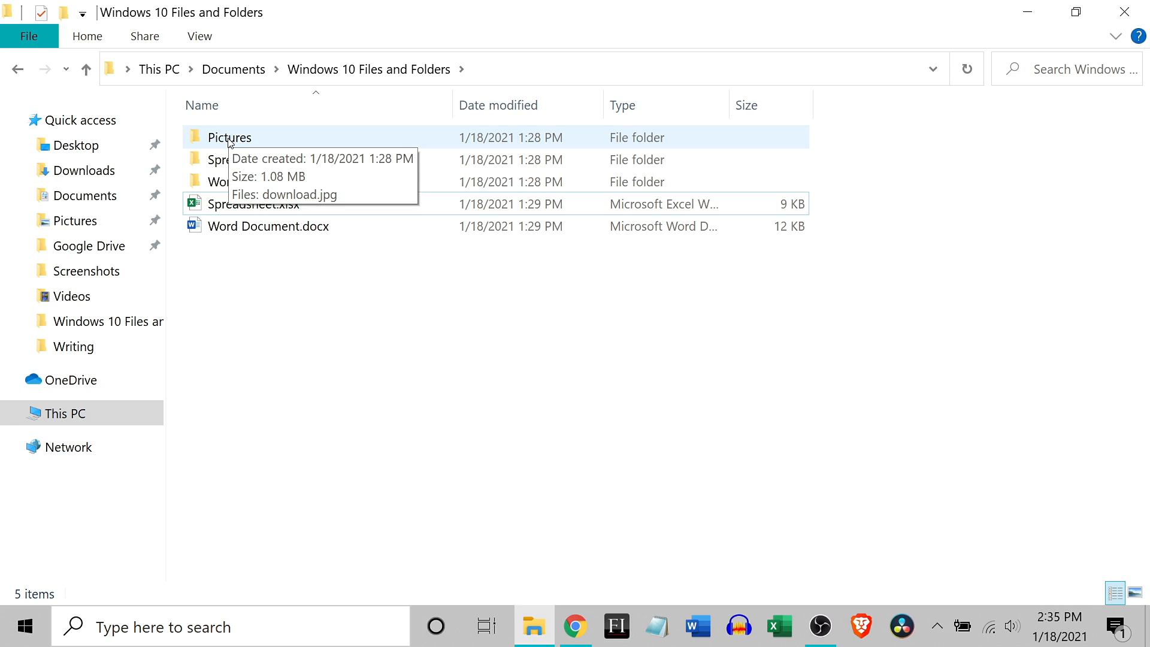
pyautogui.doubleClick(230, 137)
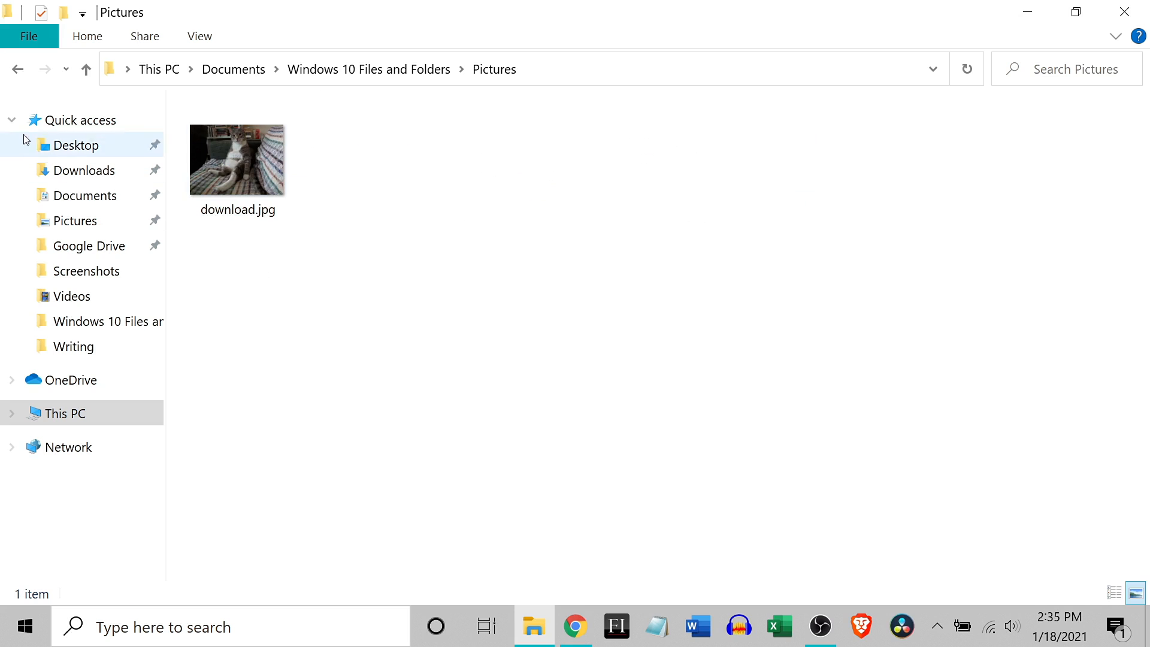
pyautogui.click(17, 69)
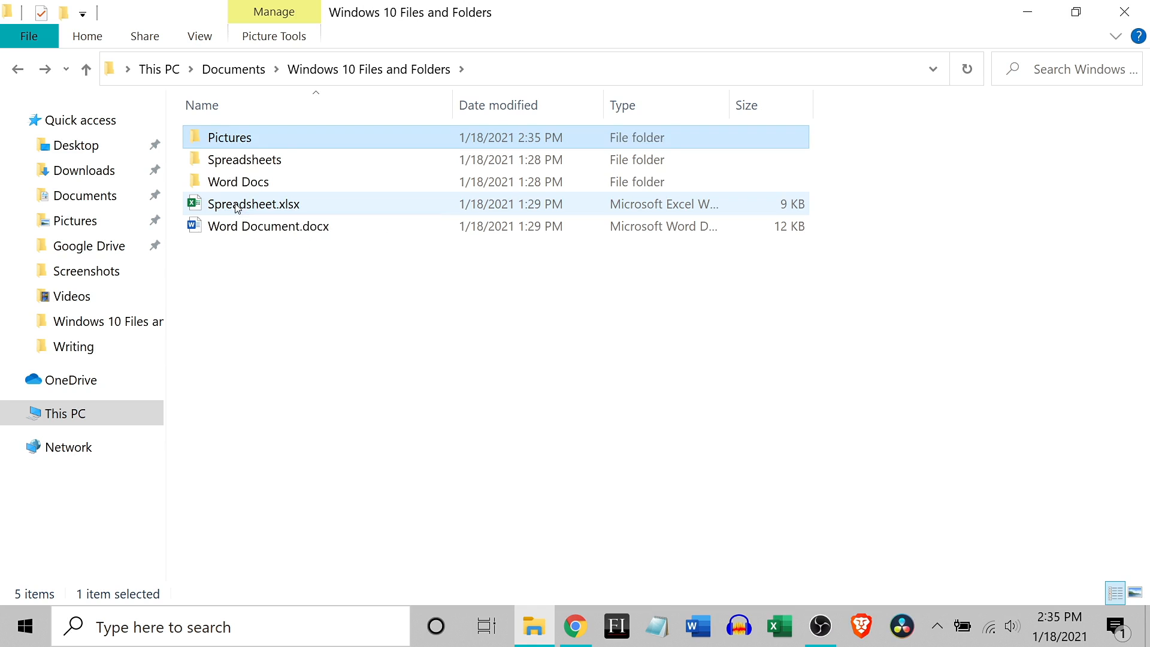
# Step: Move Spreadsheet.xlsx into the Spreadsheets folder and Word Document.docx into the Word Docs folder
pyautogui.moveTo(238, 205); pyautogui.dragTo(240, 164)
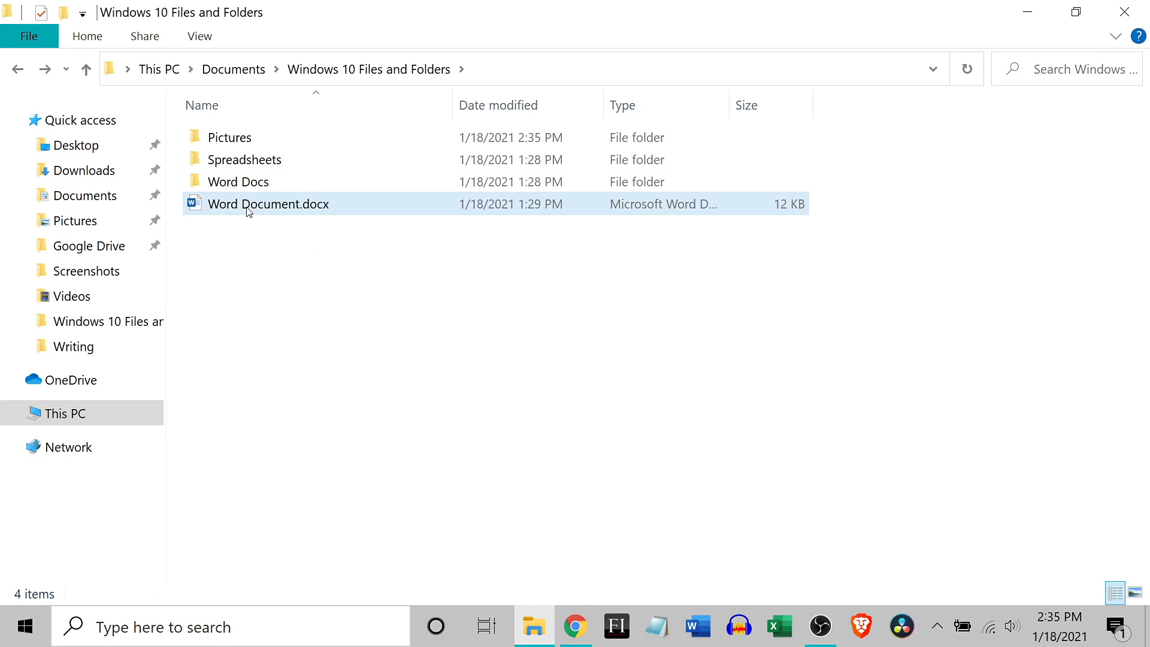
pyautogui.moveTo(241, 206); pyautogui.dragTo(249, 183)
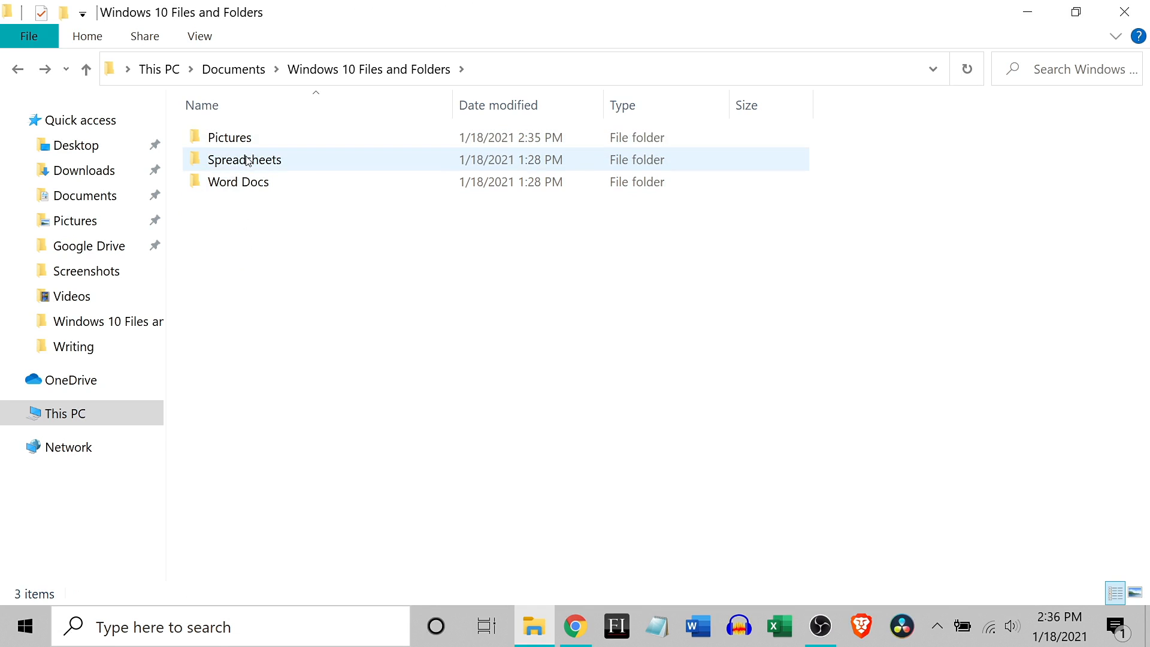
# Step: Check the contents of the Spreadsheets and Word Docs folders, ending back in Windows 10 Files and Folders
pyautogui.doubleClick(249, 159)
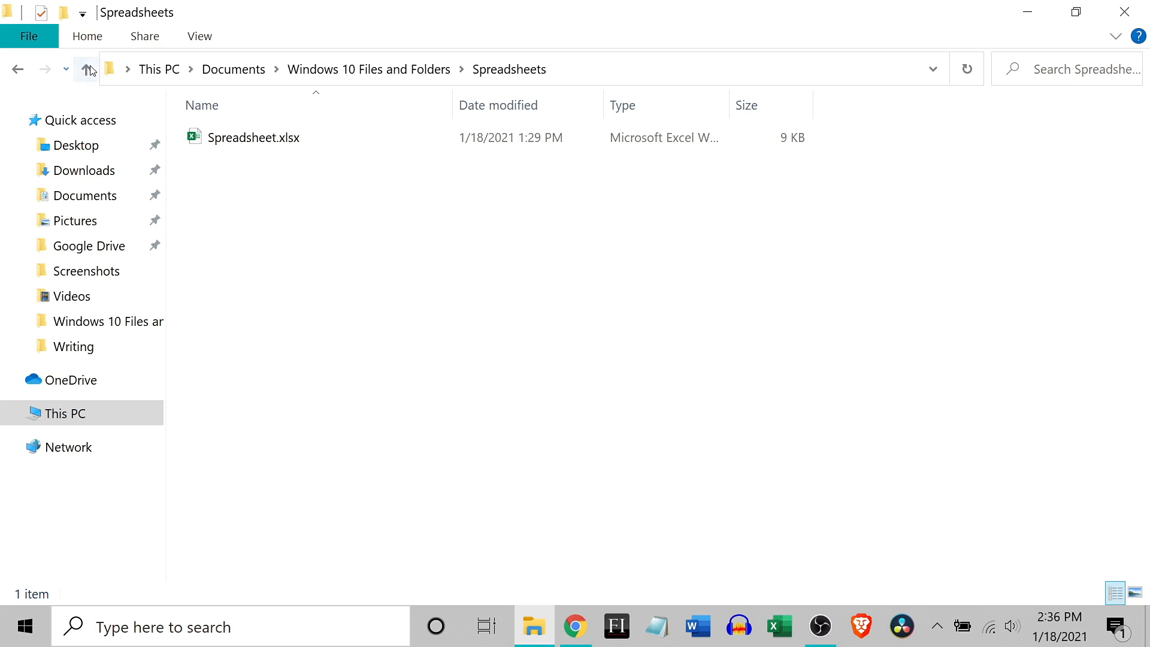
pyautogui.click(86, 69)
pyautogui.doubleClick(258, 178)
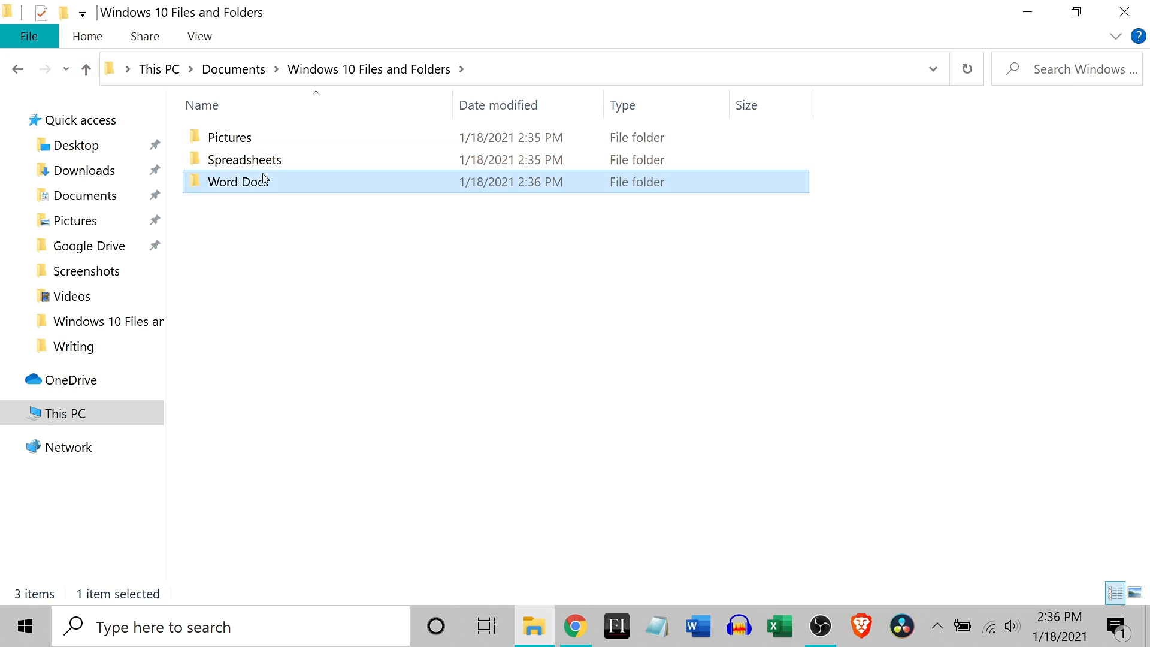
pyautogui.click(86, 70)
# Step: Open a second File Explorer window, reposition it over the existing one, and close it again
pyautogui.moveTo(530, 628)
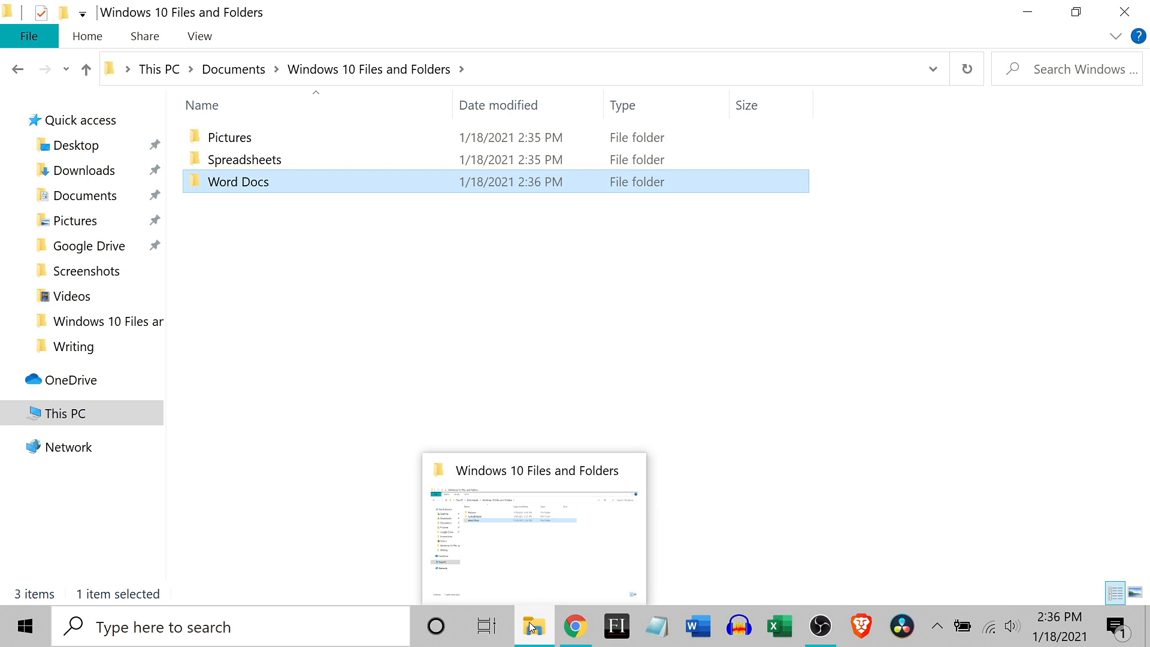
pyautogui.rightClick(531, 628)
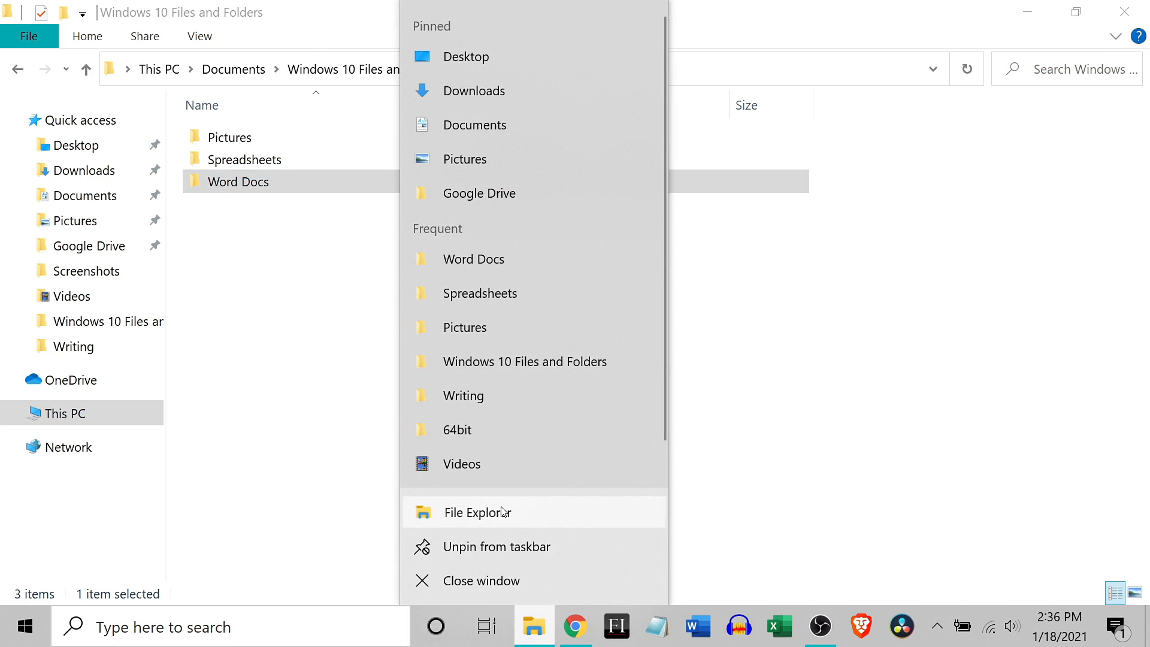
pyautogui.click(503, 512)
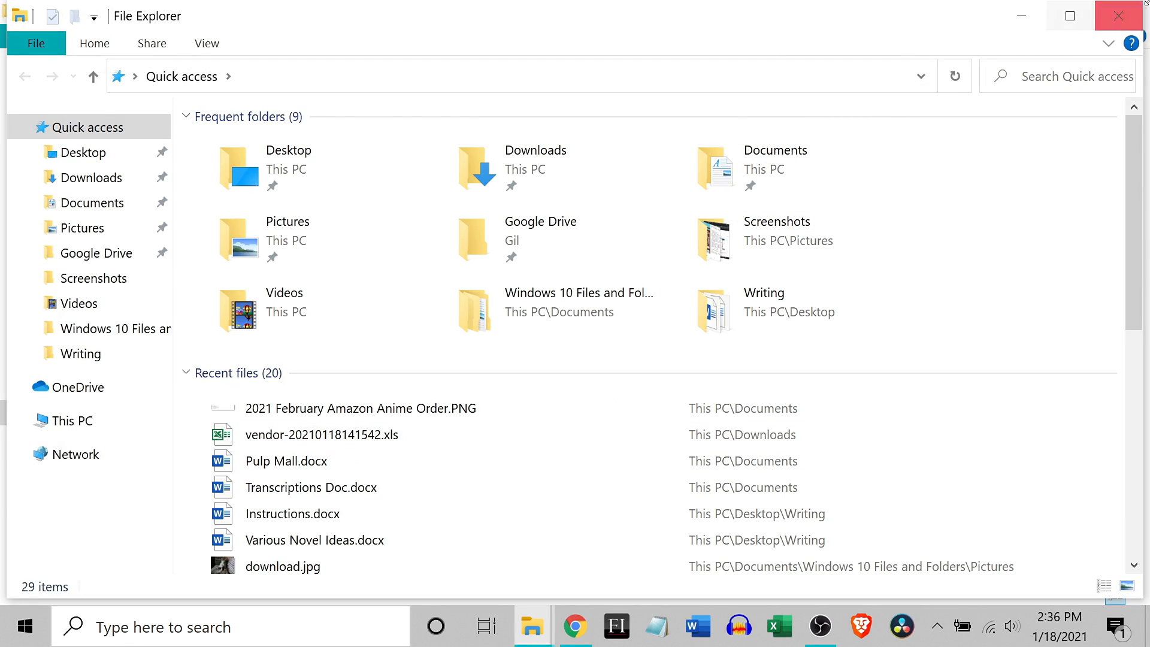
pyautogui.click(1069, 15)
pyautogui.moveTo(925, 161); pyautogui.dragTo(839, 267)
pyautogui.moveTo(557, 287); pyautogui.dragTo(727, 266)
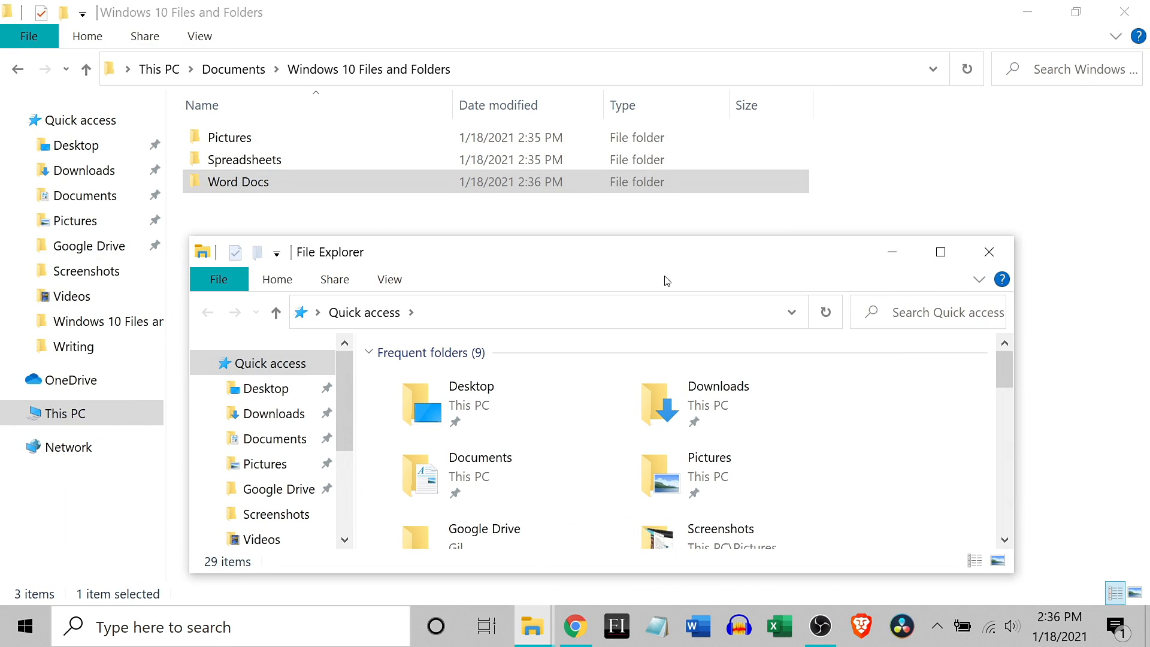
pyautogui.click(987, 258)
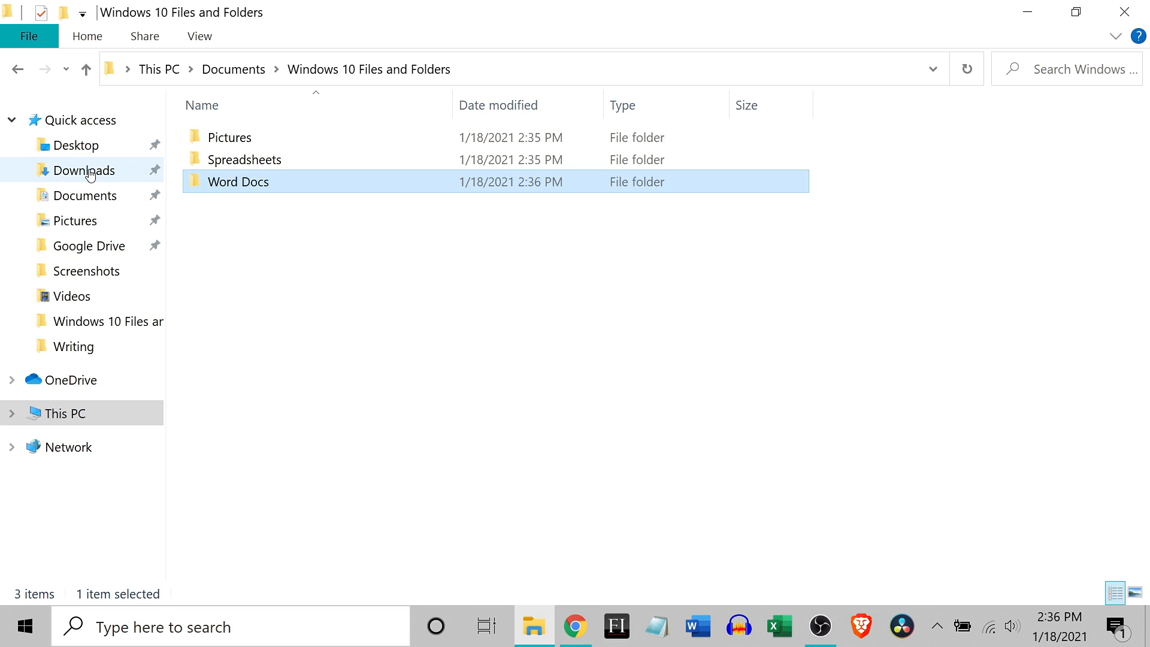
# Step: Copy escape_new_york02.png from the Pictures folder of This PC
pyautogui.click(90, 223)
pyautogui.click(466, 258)
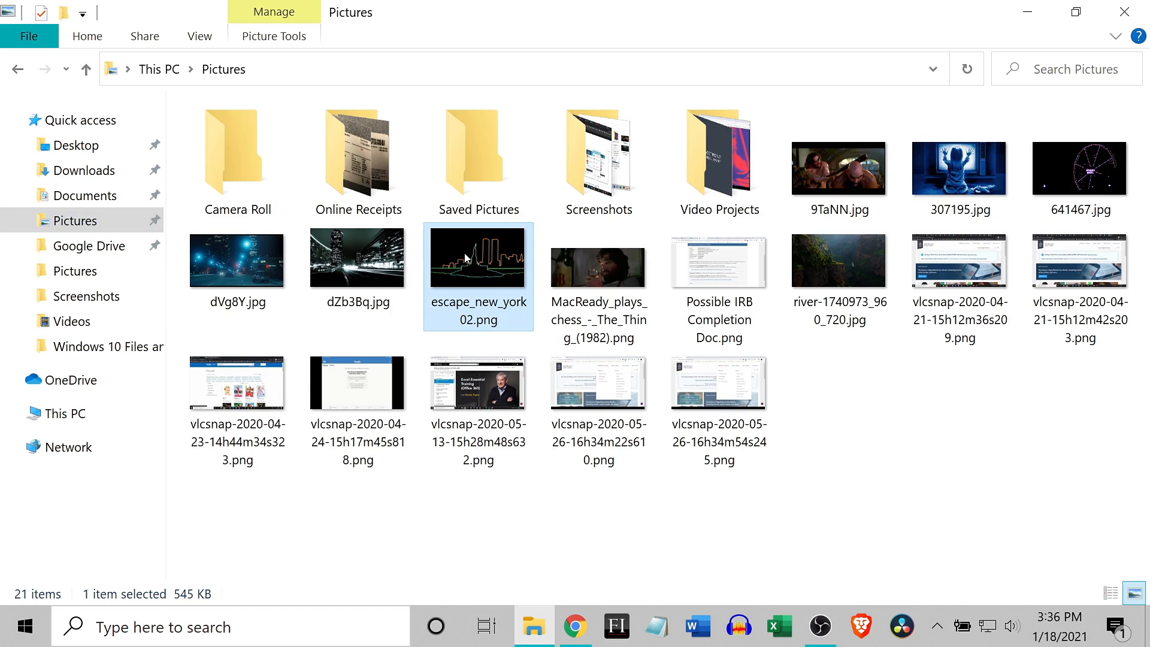
pyautogui.rightClick(466, 258)
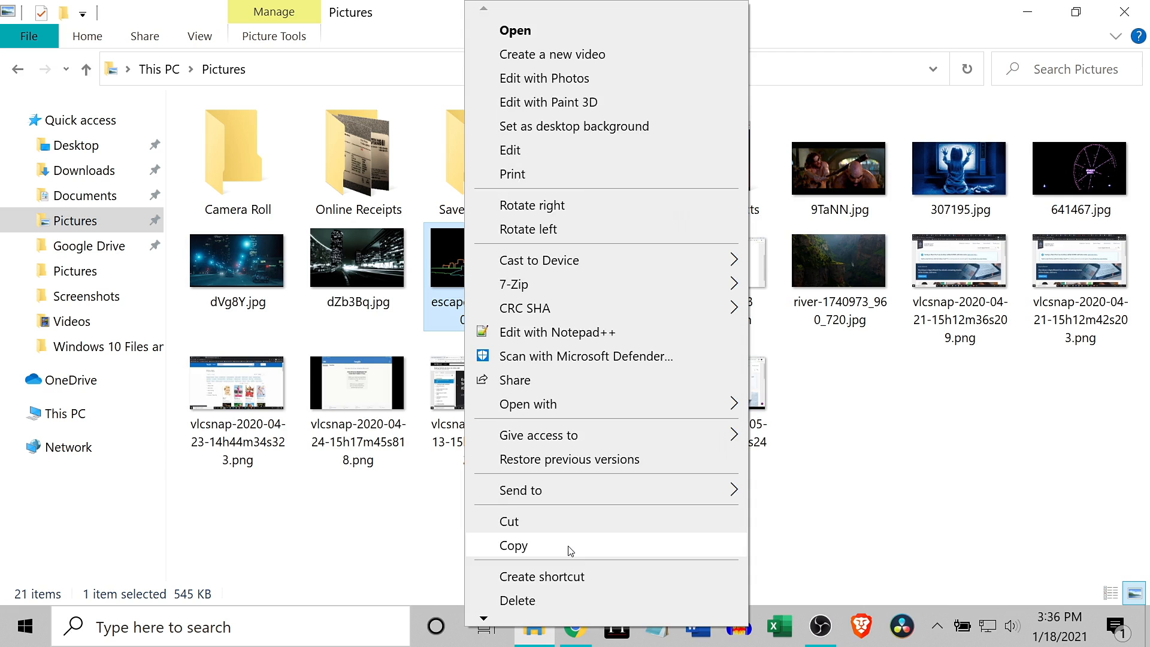
pyautogui.click(570, 550)
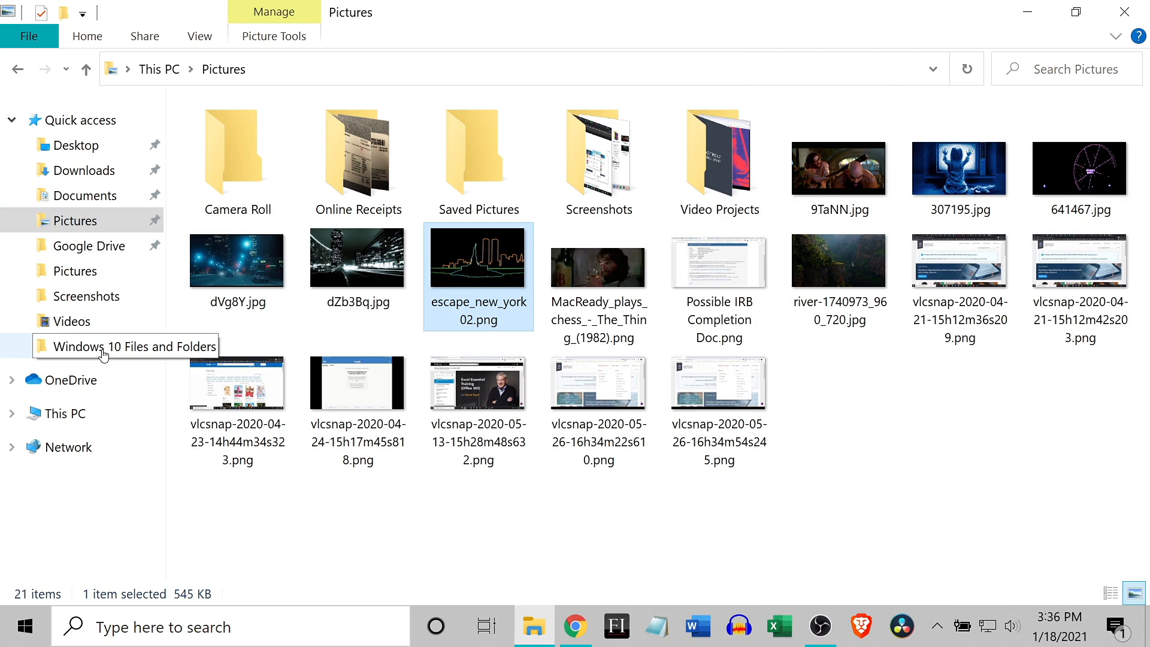
# Step: Paste the copied image into the Pictures subfolder of Windows 10 Files and Folders, inside Documents
pyautogui.click(84, 195)
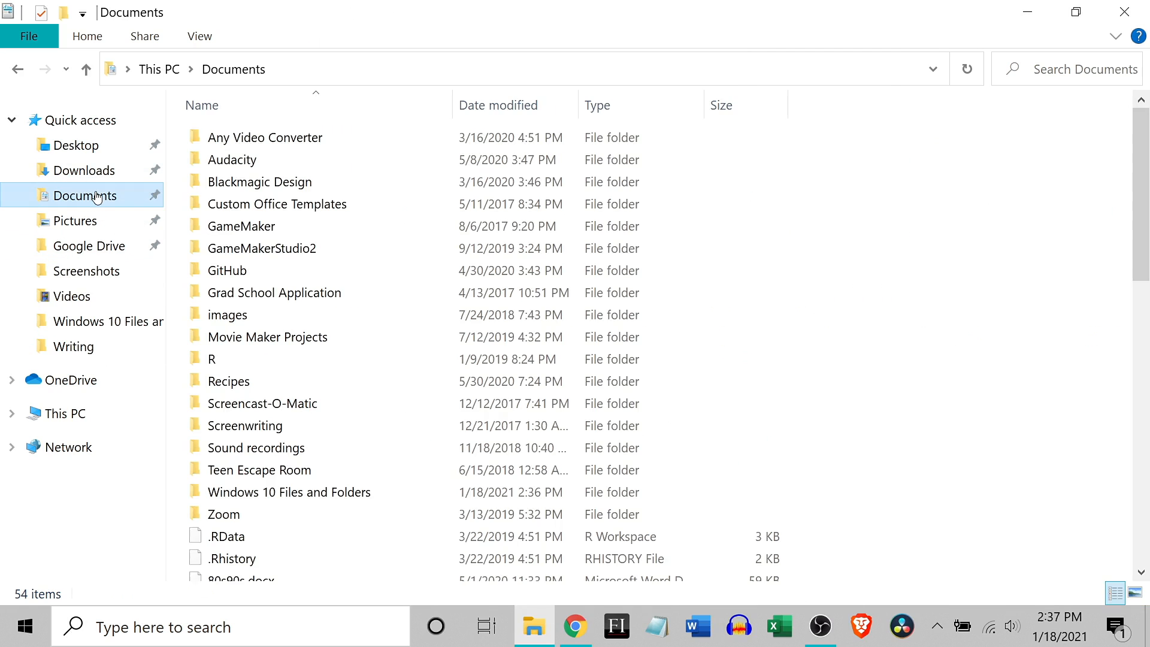
pyautogui.doubleClick(283, 495)
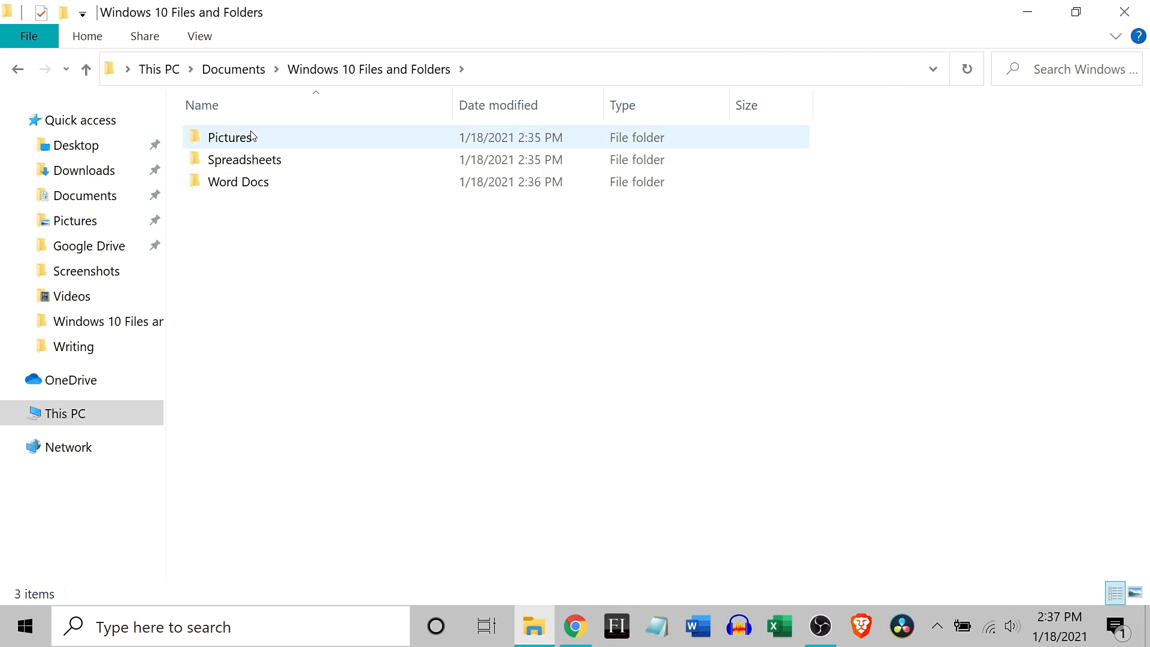
pyautogui.doubleClick(251, 137)
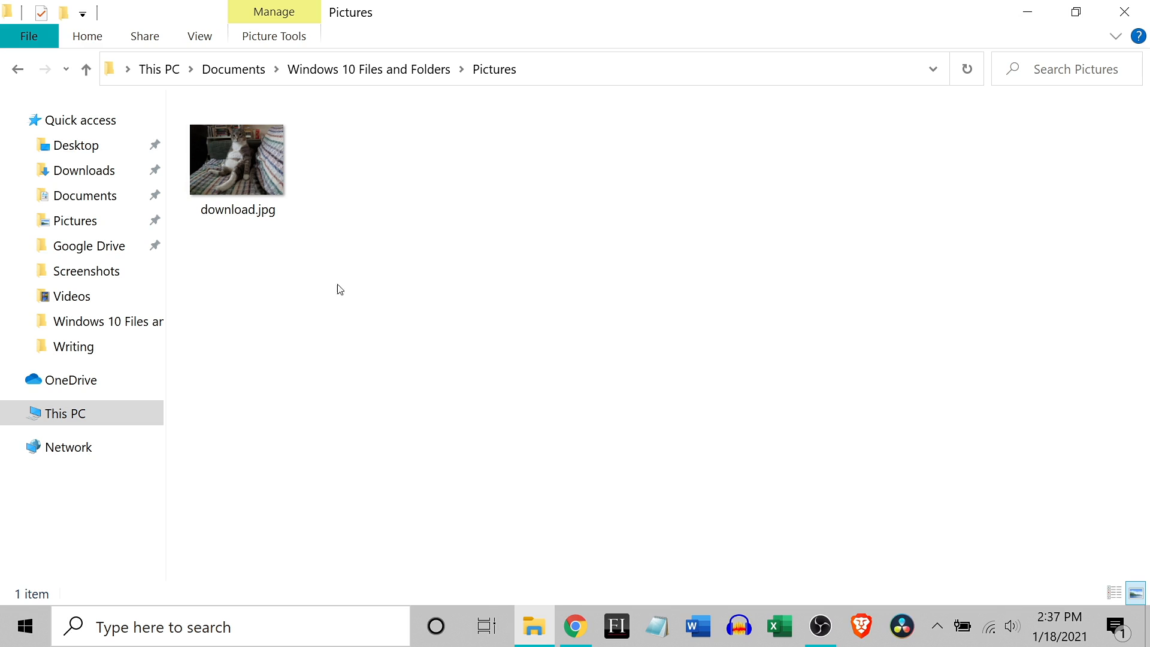
pyautogui.rightClick(309, 202)
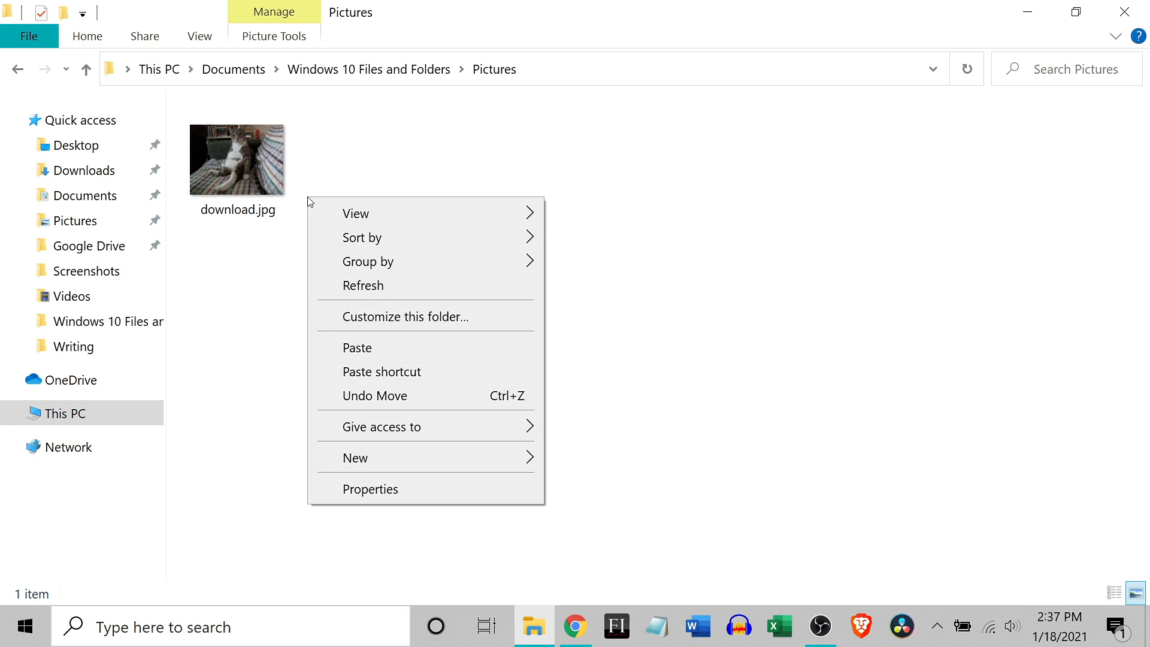
pyautogui.click(396, 356)
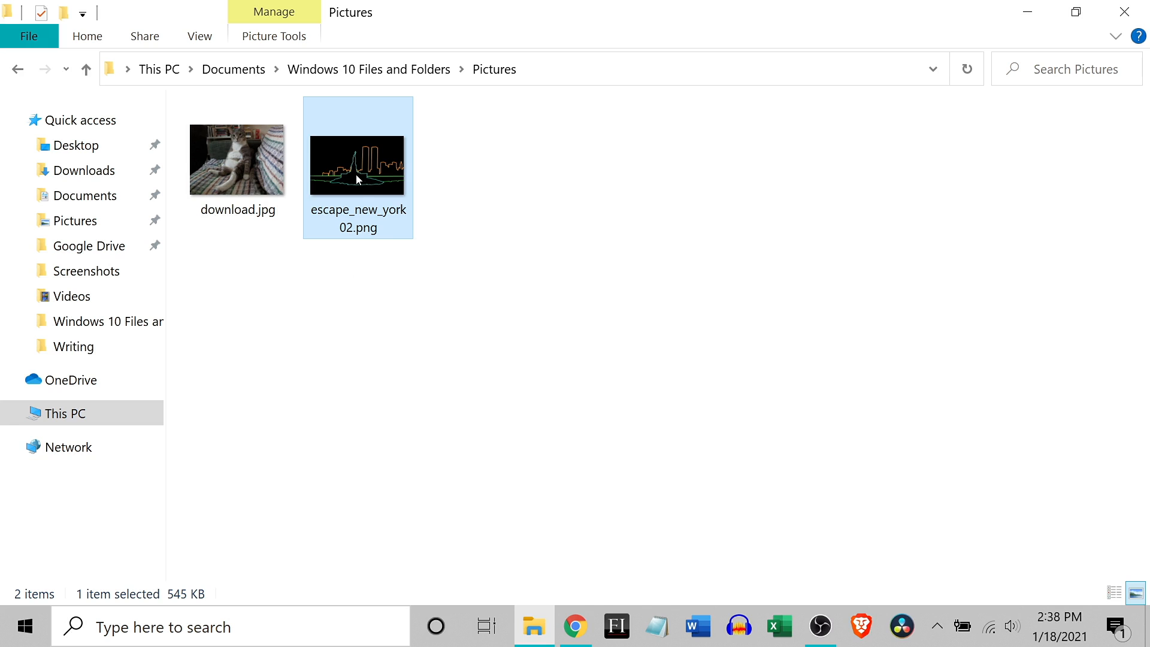
# Step: Try deleting escape_new_york02.png from the Pictures subfolder of Windows 10 Files and Folders
pyautogui.moveTo(346, 172)
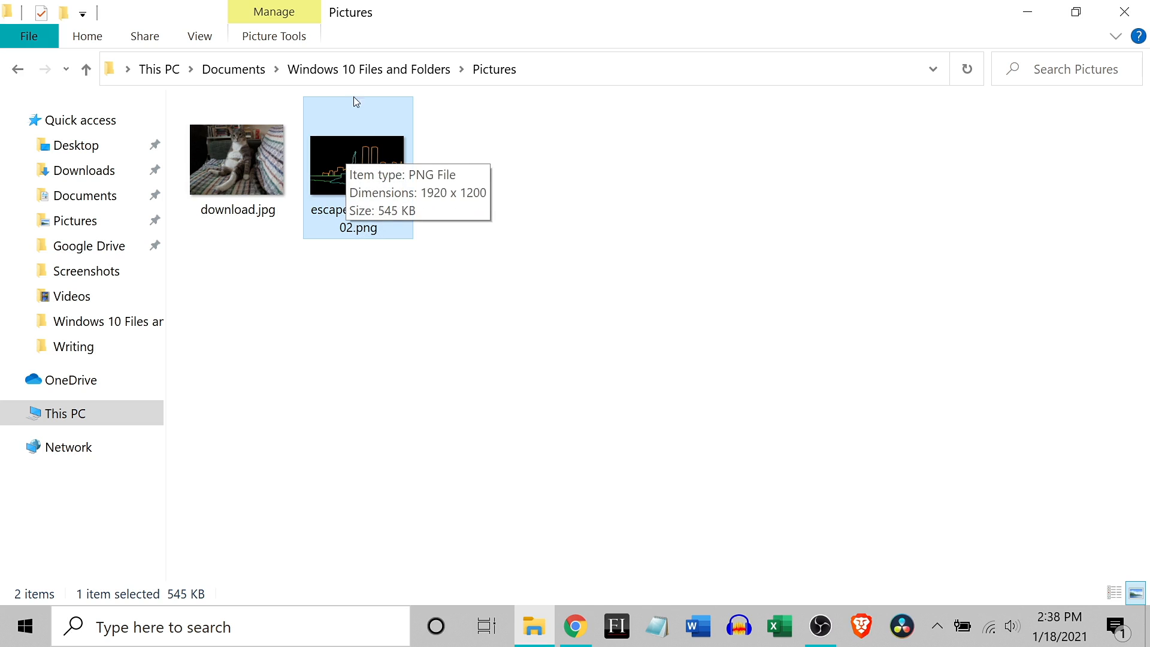
pyautogui.click(231, 151)
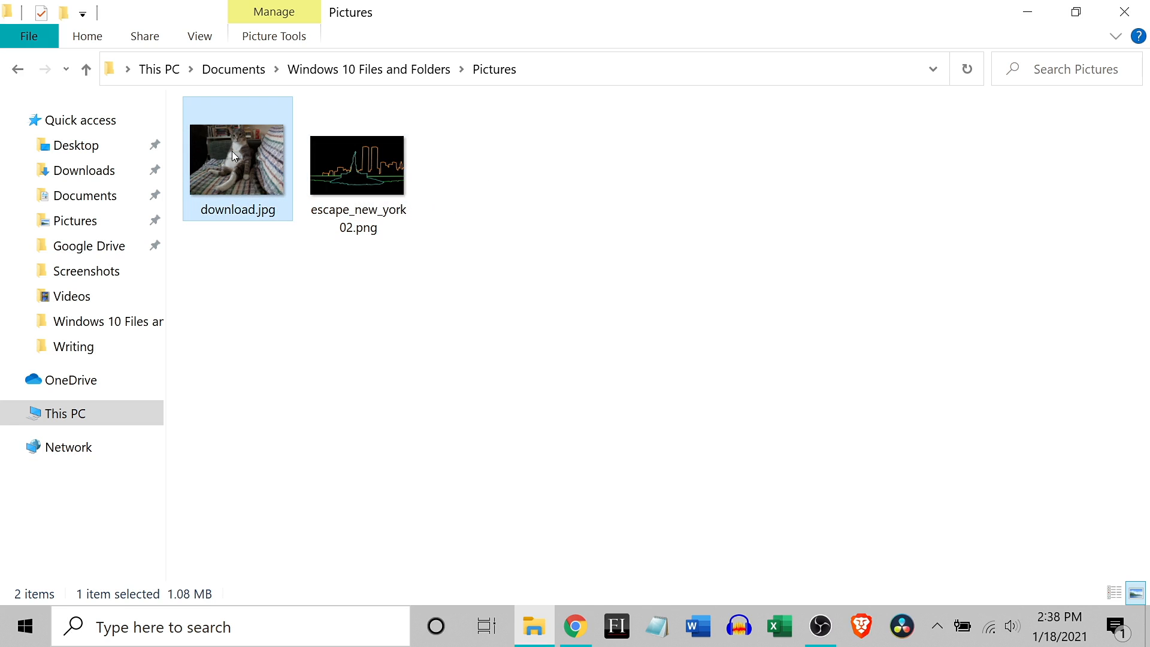
pyautogui.click(363, 153)
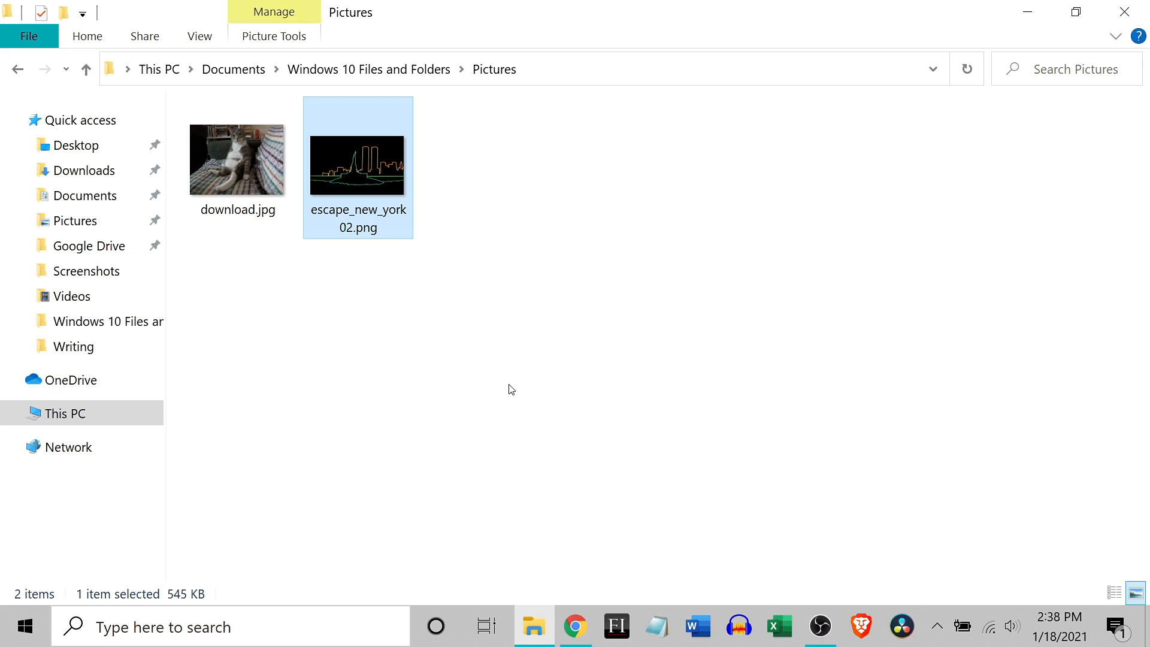
pyautogui.press('Delete')
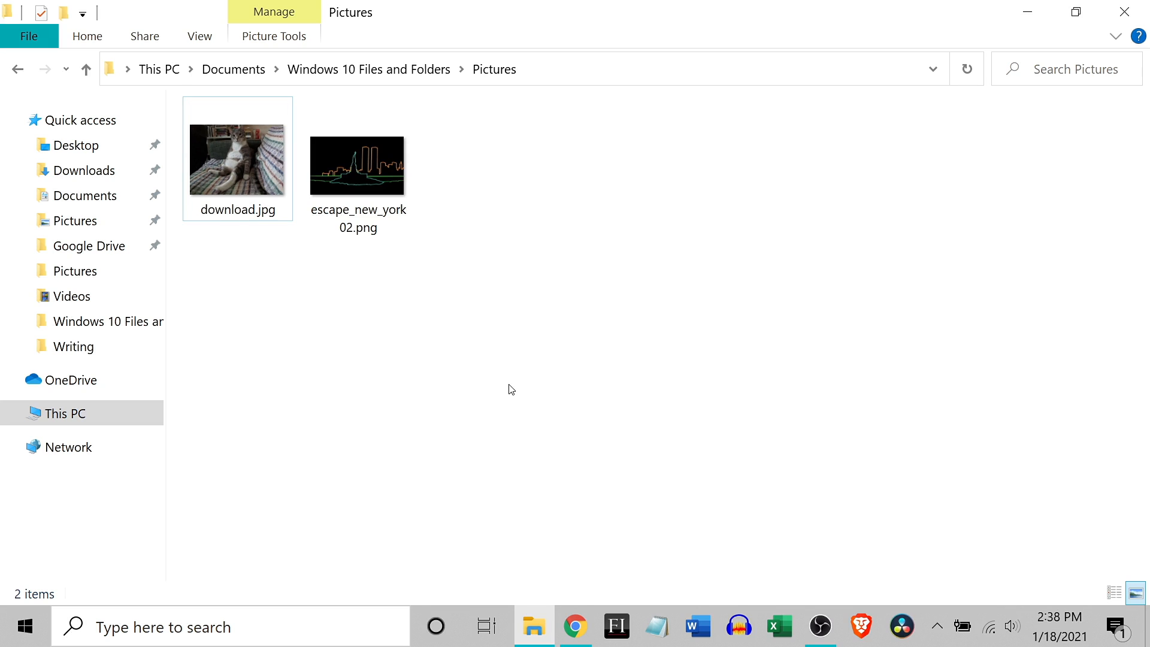
# Step: Delete the escape_new_york02.png copy beside download.jpg, sending it to the Recycle Bin
pyautogui.click(357, 176)
pyautogui.rightClick(355, 173)
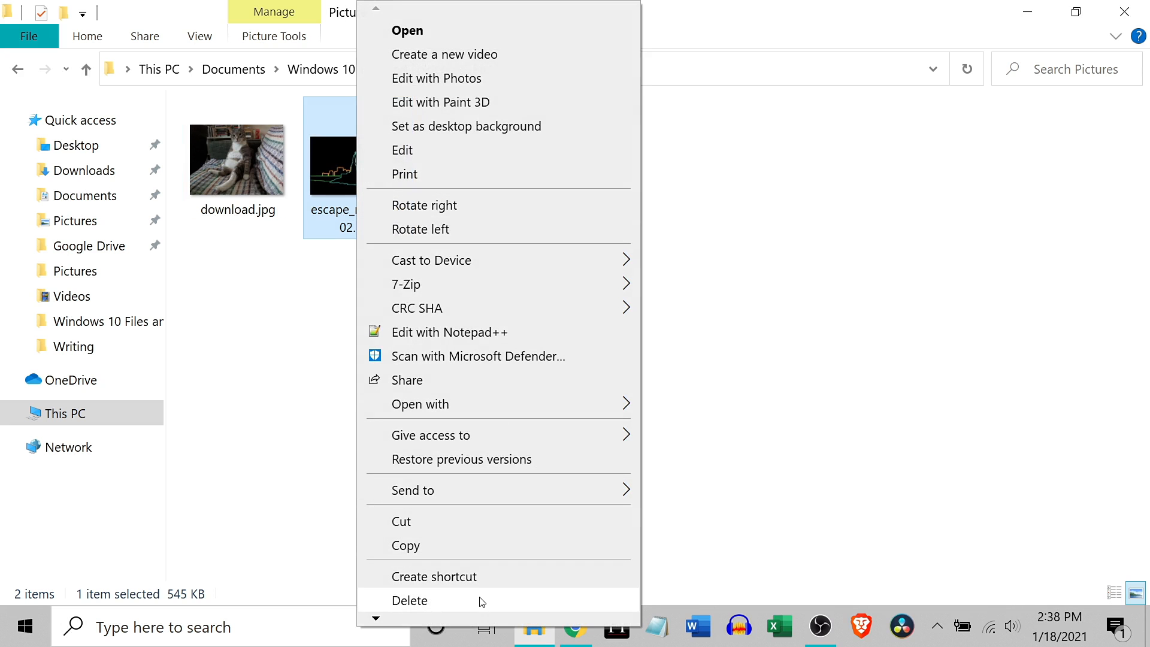
pyautogui.click(479, 600)
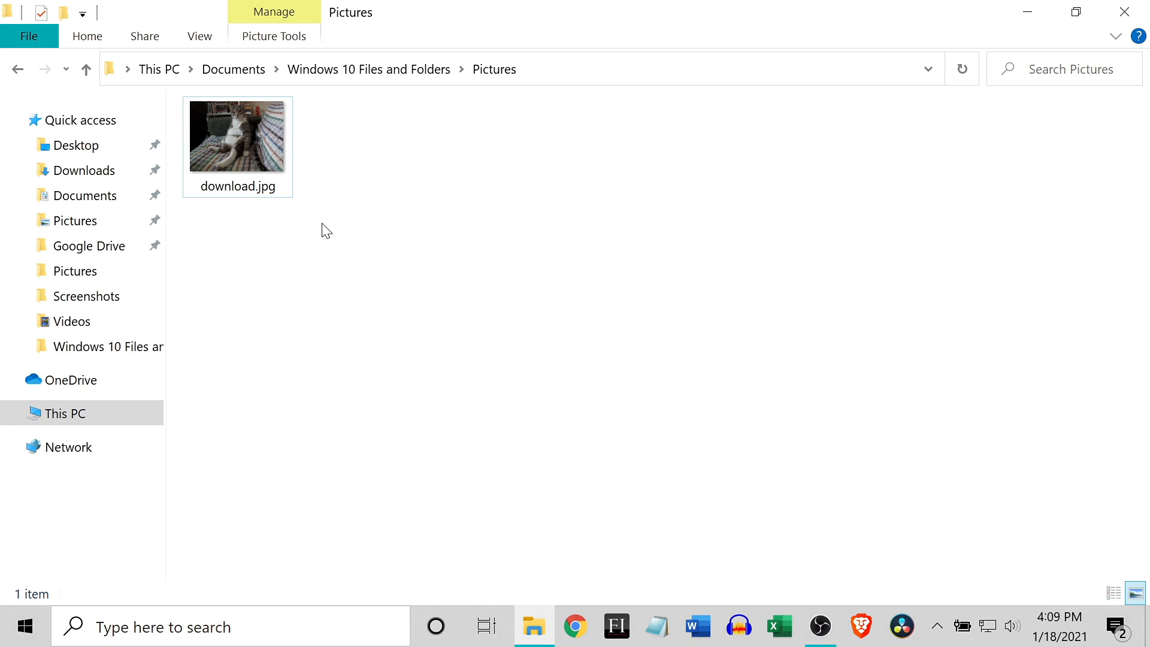
# Step: Open the Recycle Bin from the desktop and empty it, permanently deleting escape_new_york02.png
pyautogui.press('super+d')
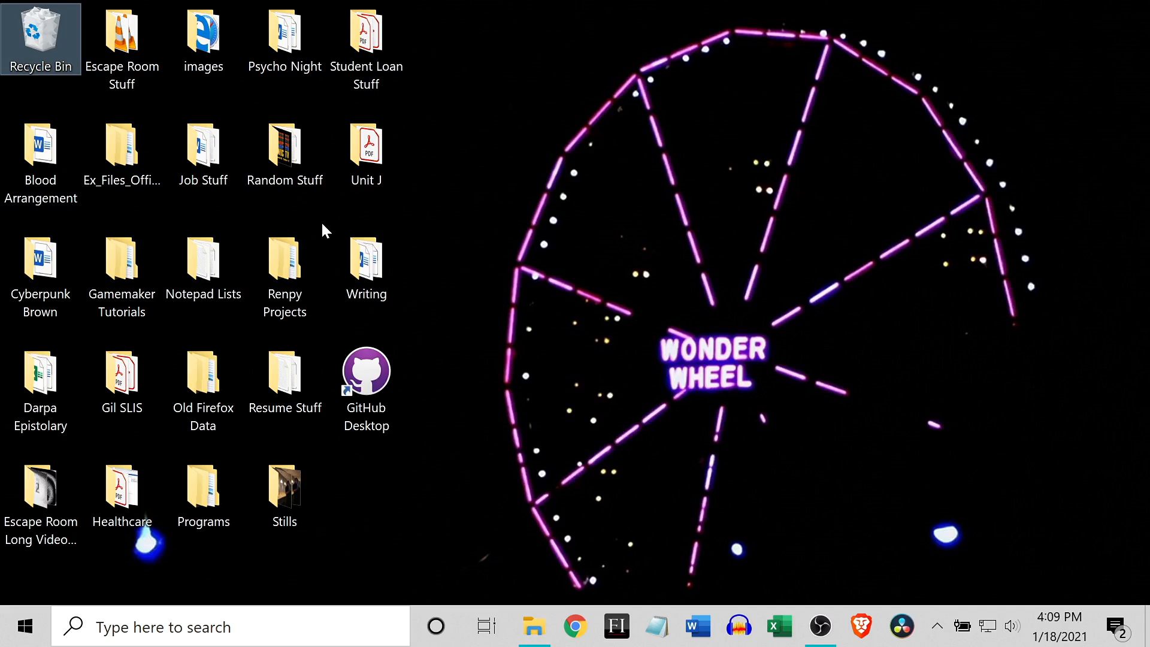
pyautogui.doubleClick(43, 29)
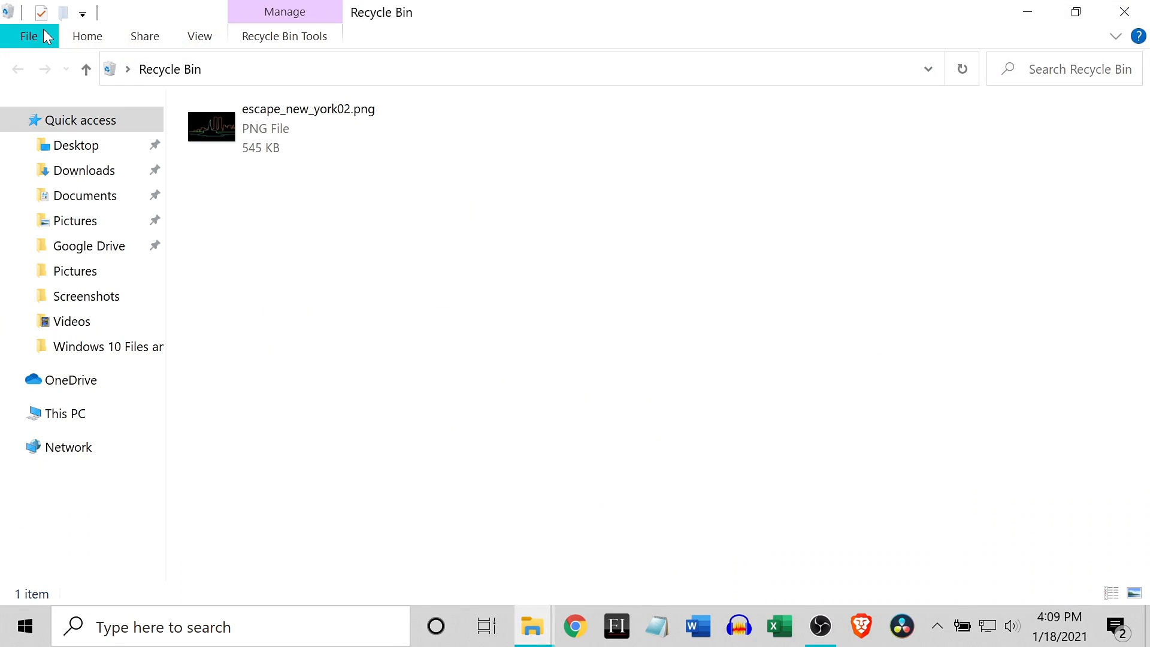
pyautogui.click(284, 37)
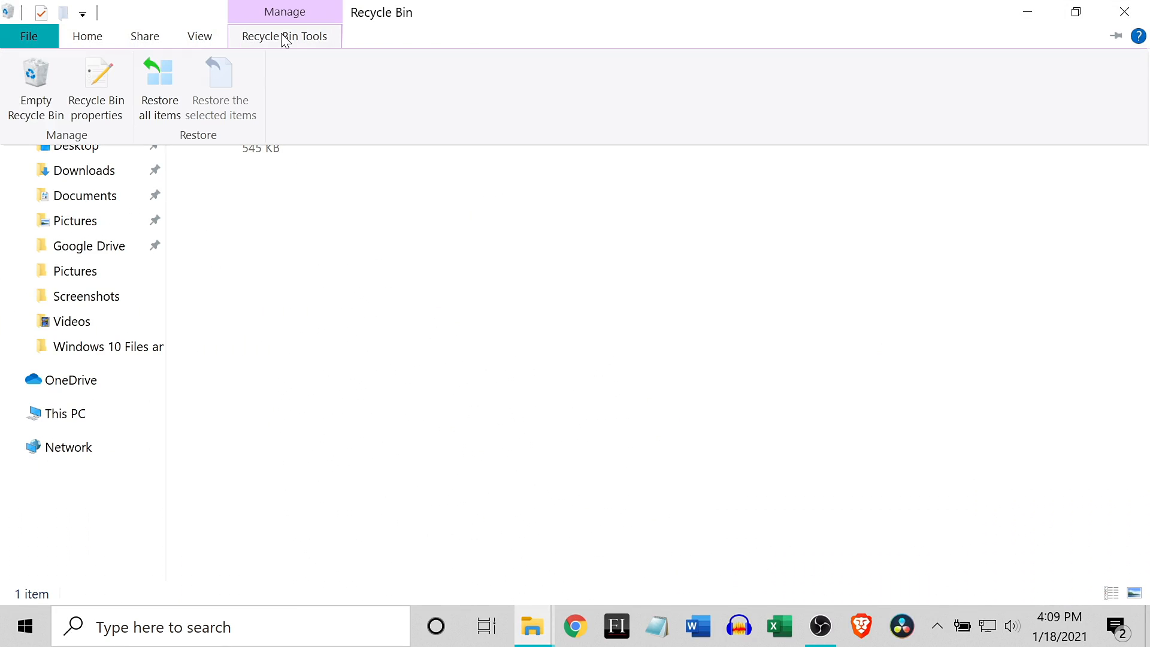
pyautogui.click(38, 77)
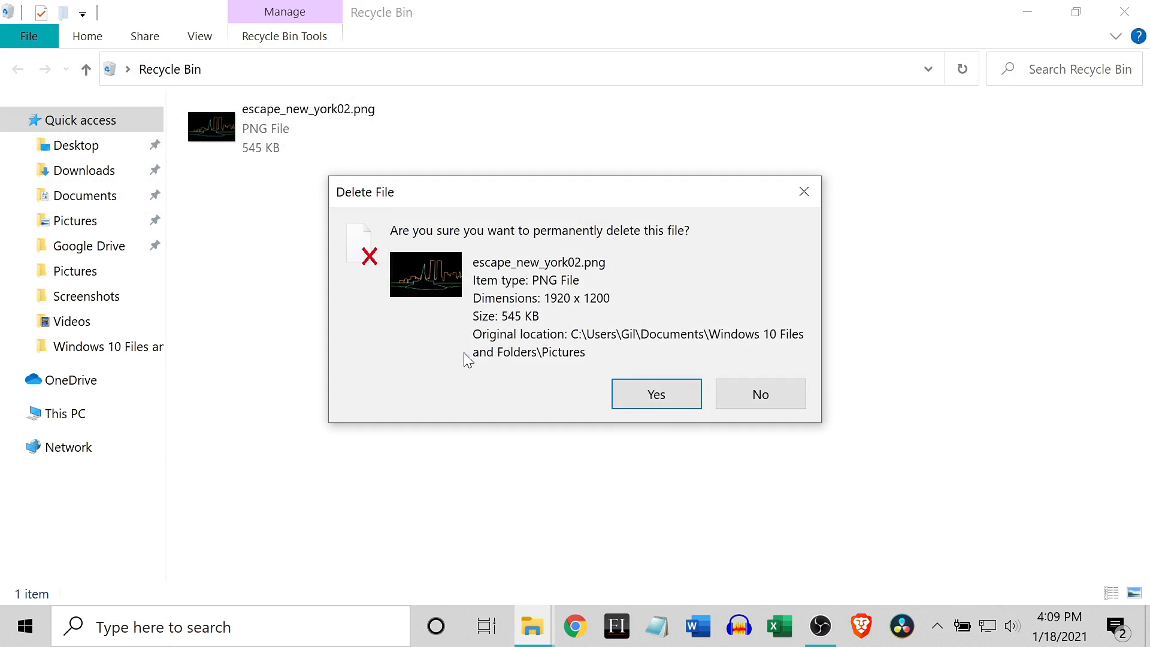
pyautogui.click(656, 393)
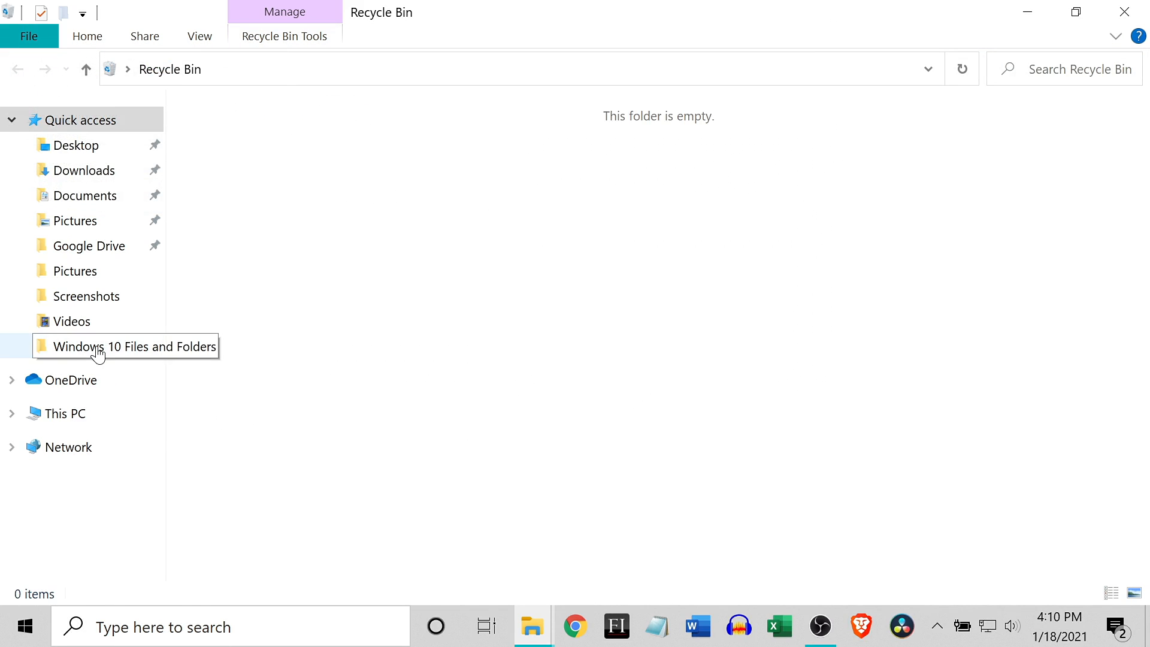